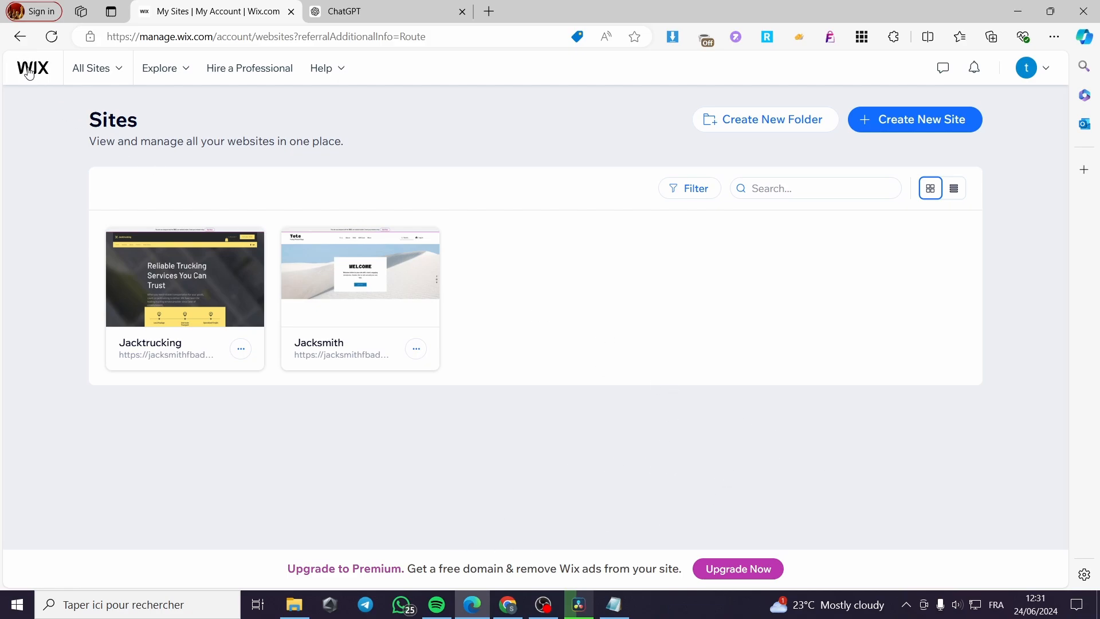
Select the Jacksmith site from the site list and open it in the website editor
{"action": "left_click", "coordinate": [1051, 74]}
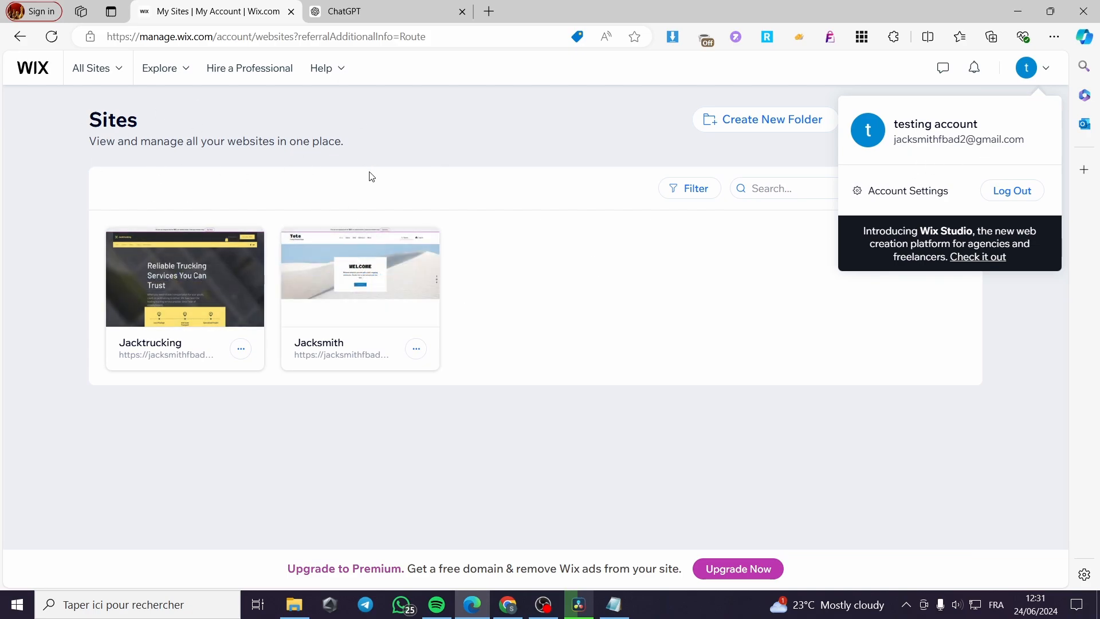
{"action": "left_click", "coordinate": [1000, 357]}
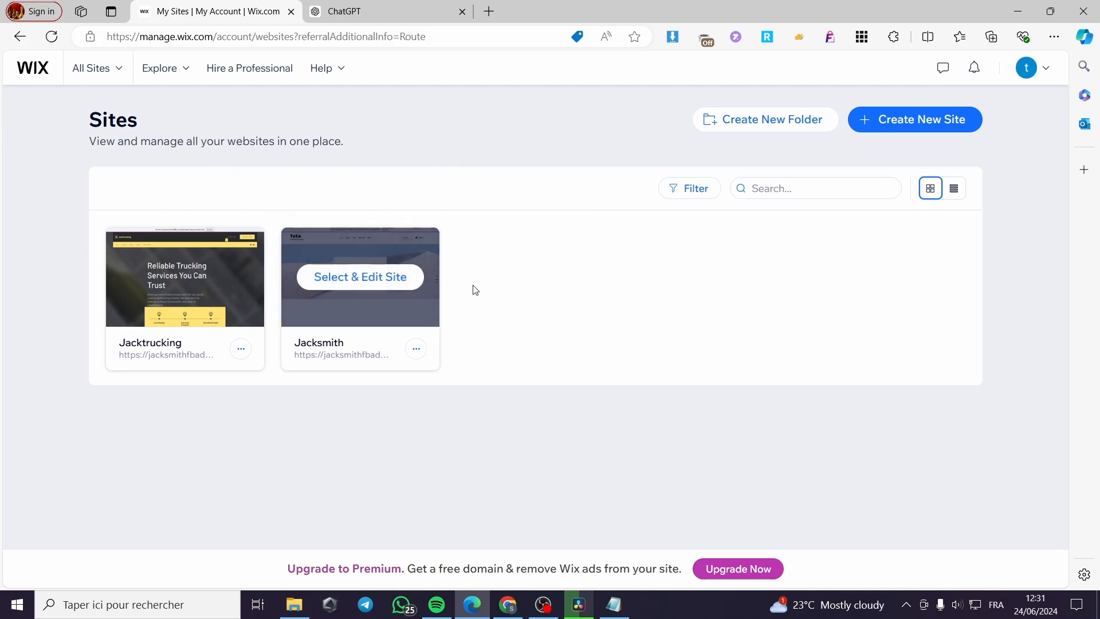
{"action": "mouse_move", "coordinate": [349, 287]}
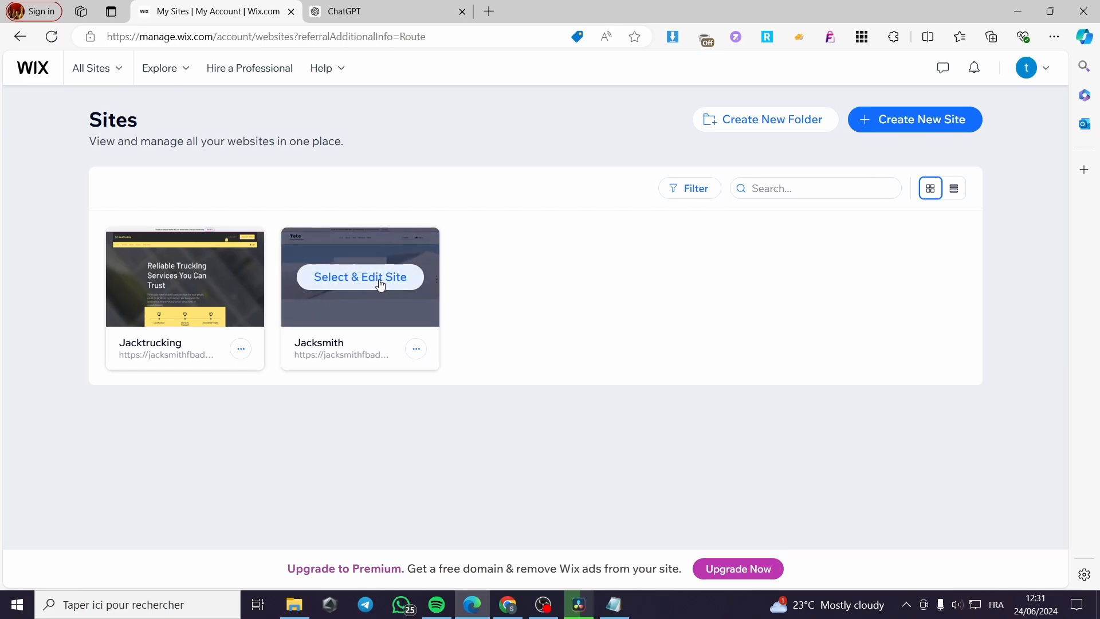
{"action": "left_click", "coordinate": [380, 283]}
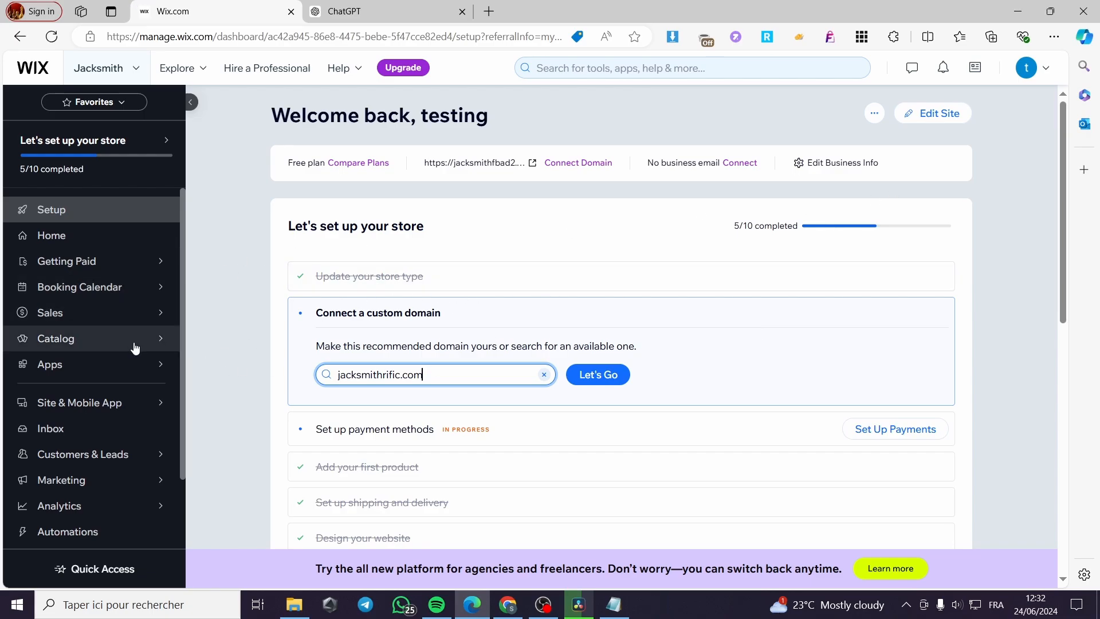
{"action": "left_click", "coordinate": [933, 120]}
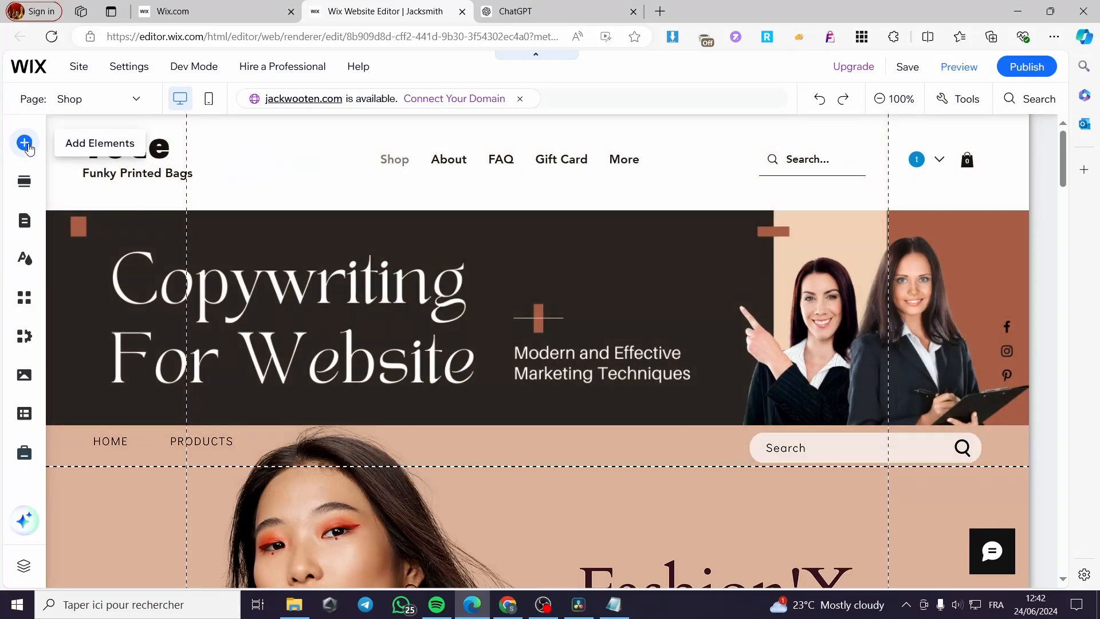
Find the Events element among the addable elements and add Wix Events & Tickets to the site
{"action": "left_click", "coordinate": [26, 146]}
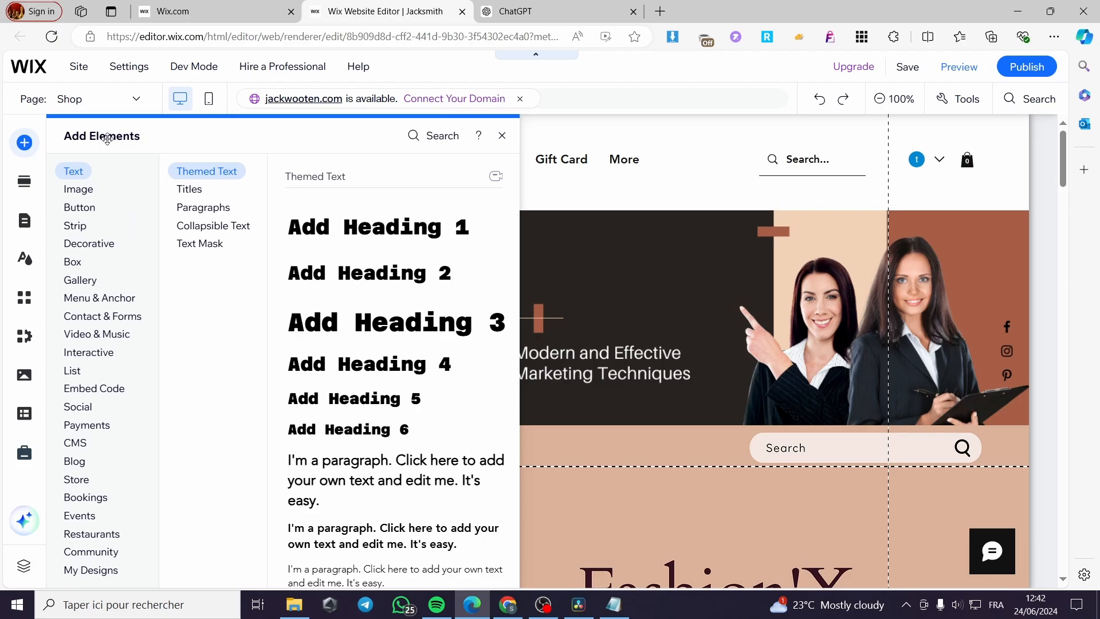
{"action": "left_click", "coordinate": [108, 242]}
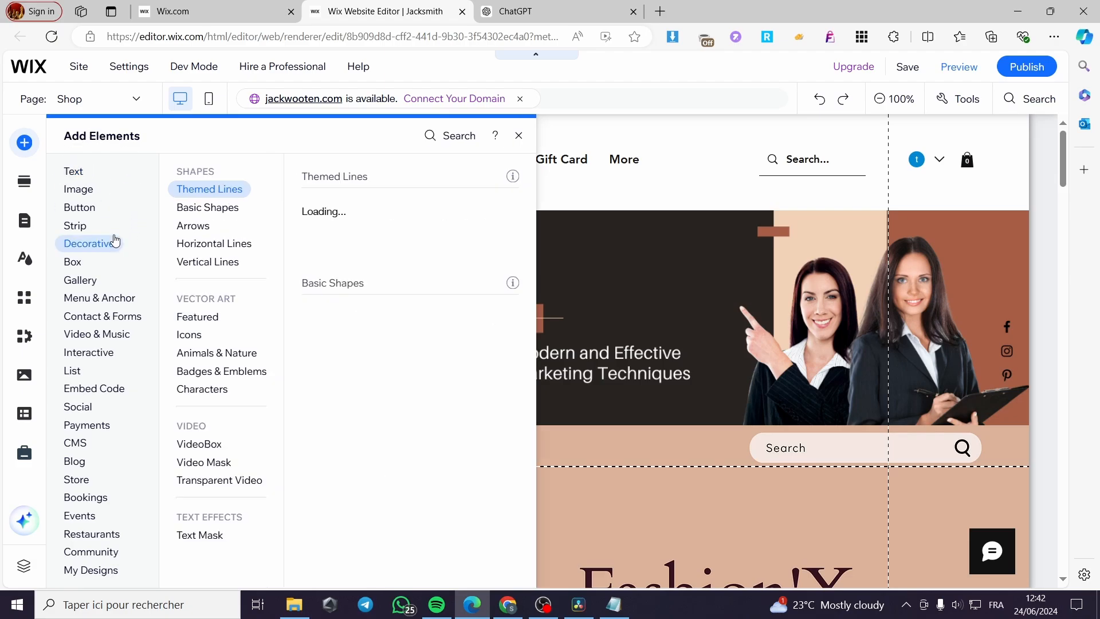
{"action": "left_click", "coordinate": [102, 335]}
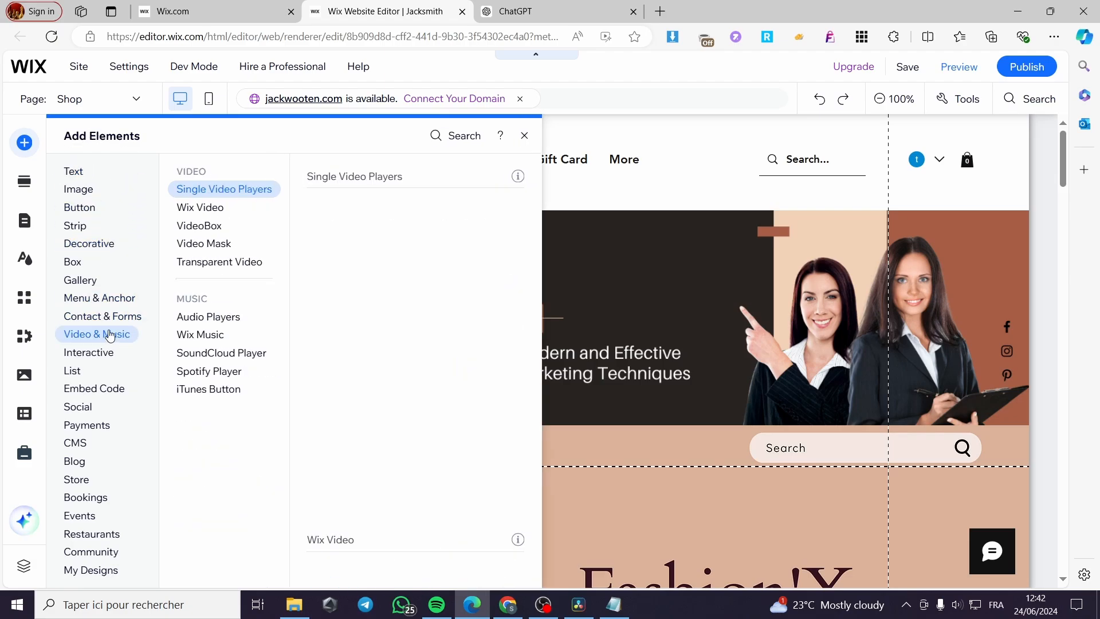
{"action": "left_click", "coordinate": [80, 514]}
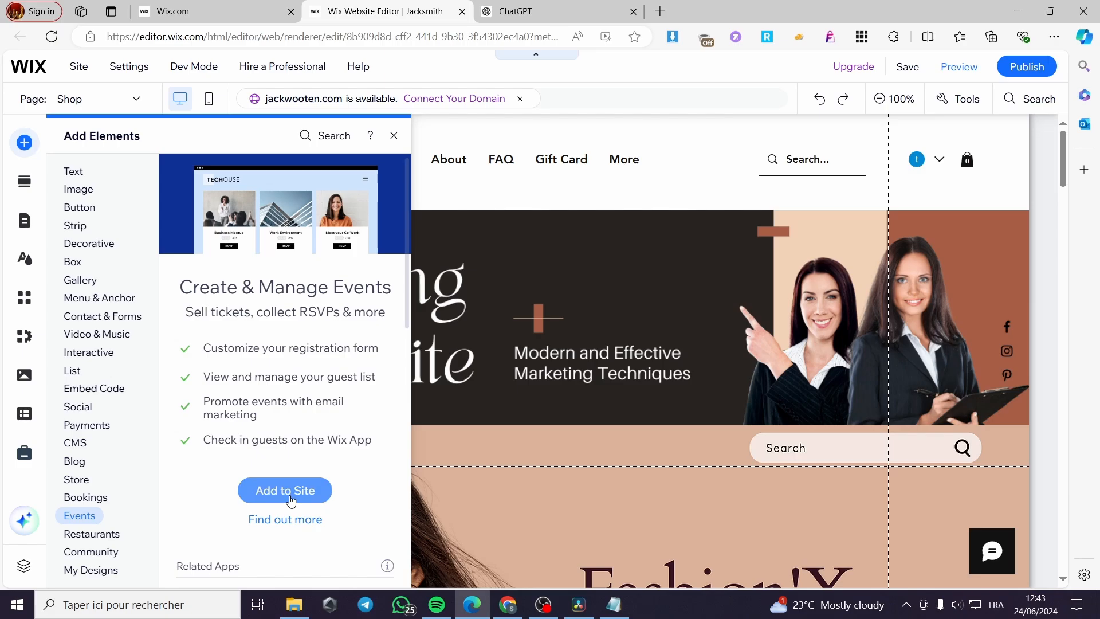
{"action": "left_click", "coordinate": [543, 439]}
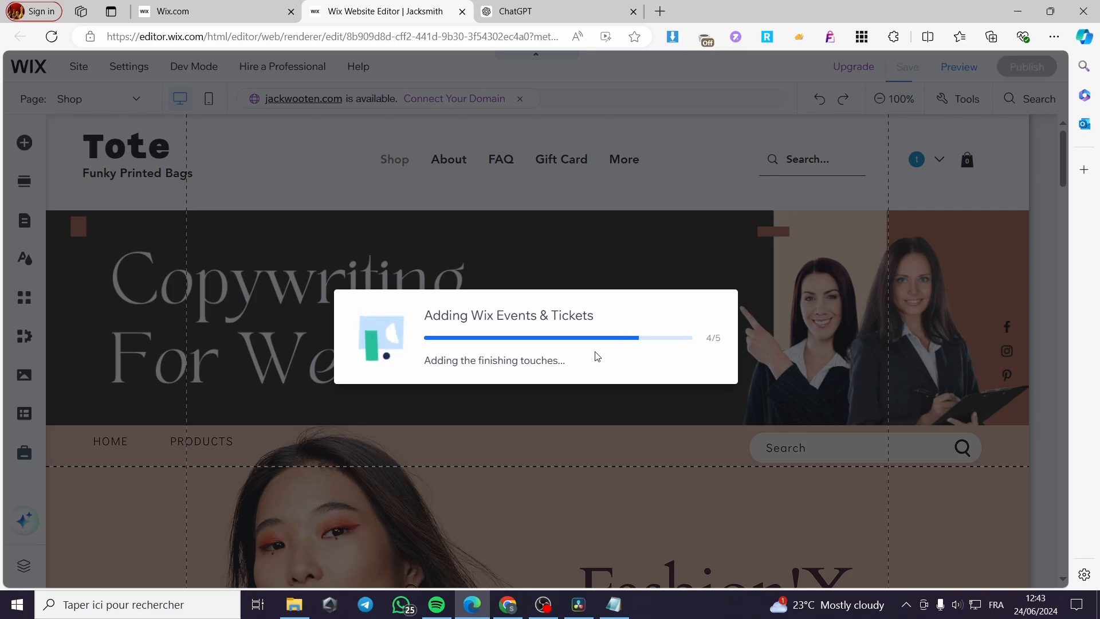
Move the event list on the new Events page down and to the right, clear of the Fashion'X banner
{"action": "scroll", "coordinate": [595, 352], "scroll_direction": "down", "scroll_amount": 3}
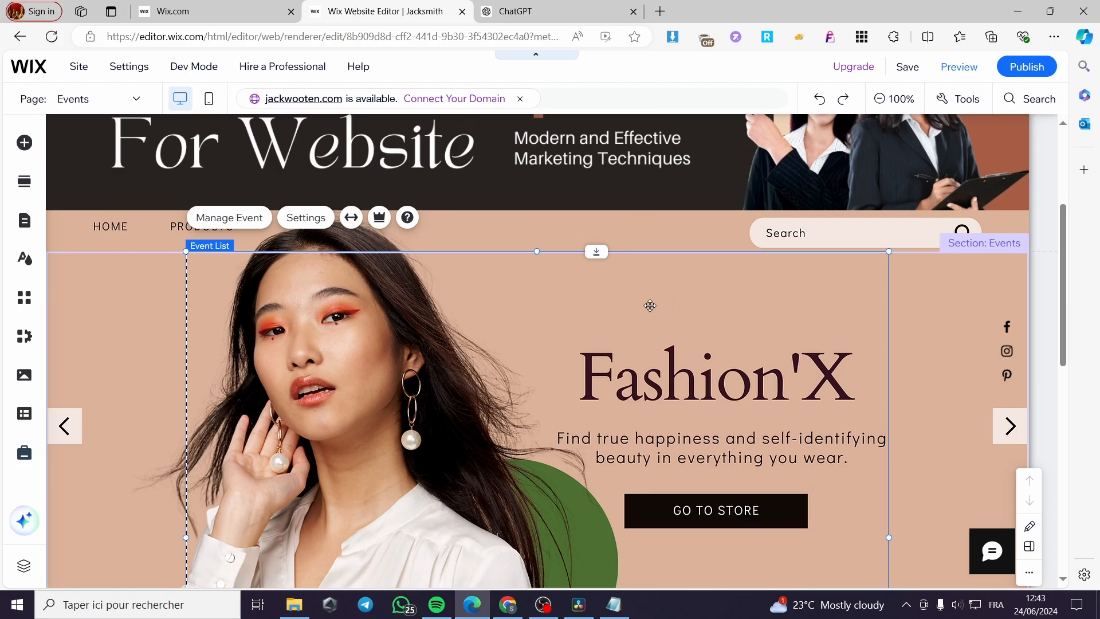
{"action": "scroll", "coordinate": [650, 306], "scroll_direction": "down", "scroll_amount": 1}
{"action": "scroll", "coordinate": [660, 261], "scroll_direction": "down", "scroll_amount": 1}
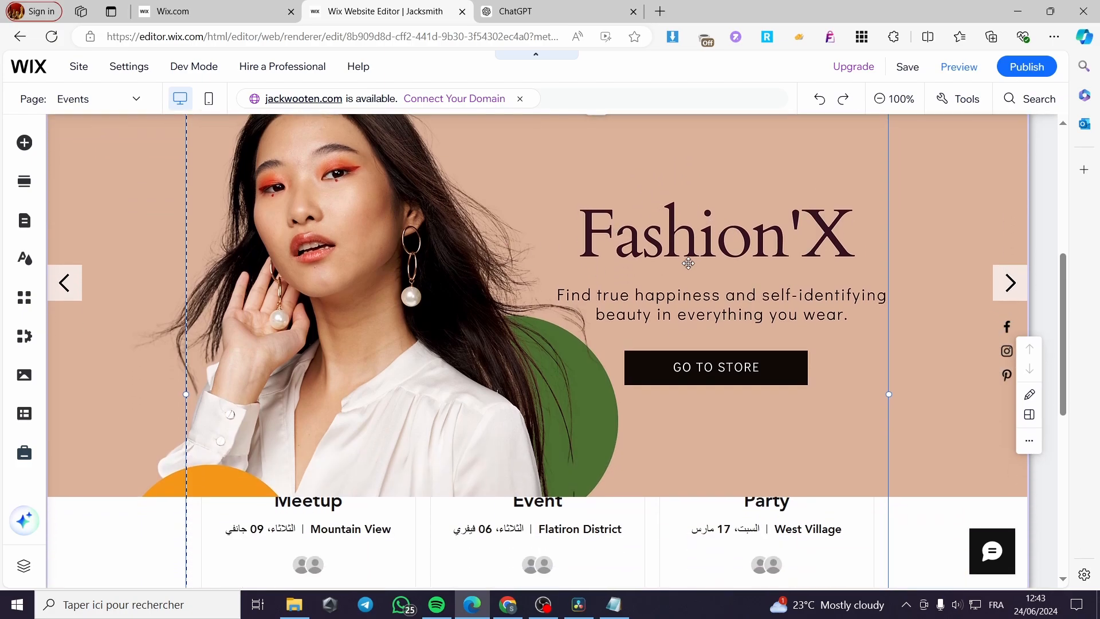
{"action": "scroll", "coordinate": [589, 263], "scroll_direction": "down", "scroll_amount": 2}
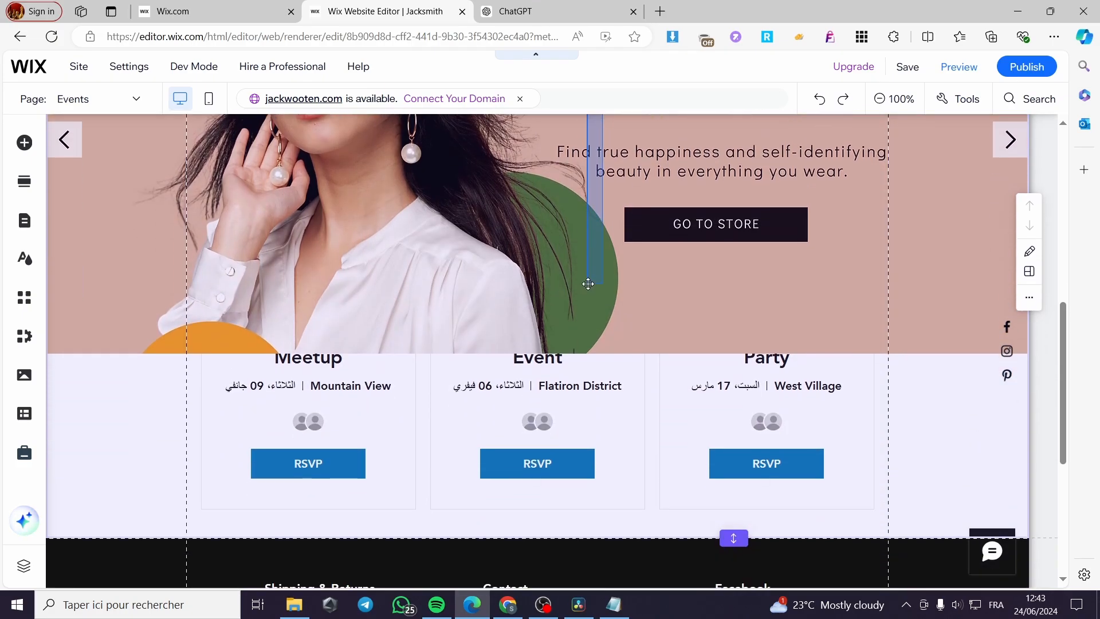
{"action": "scroll", "coordinate": [455, 284], "scroll_direction": "up", "scroll_amount": 4}
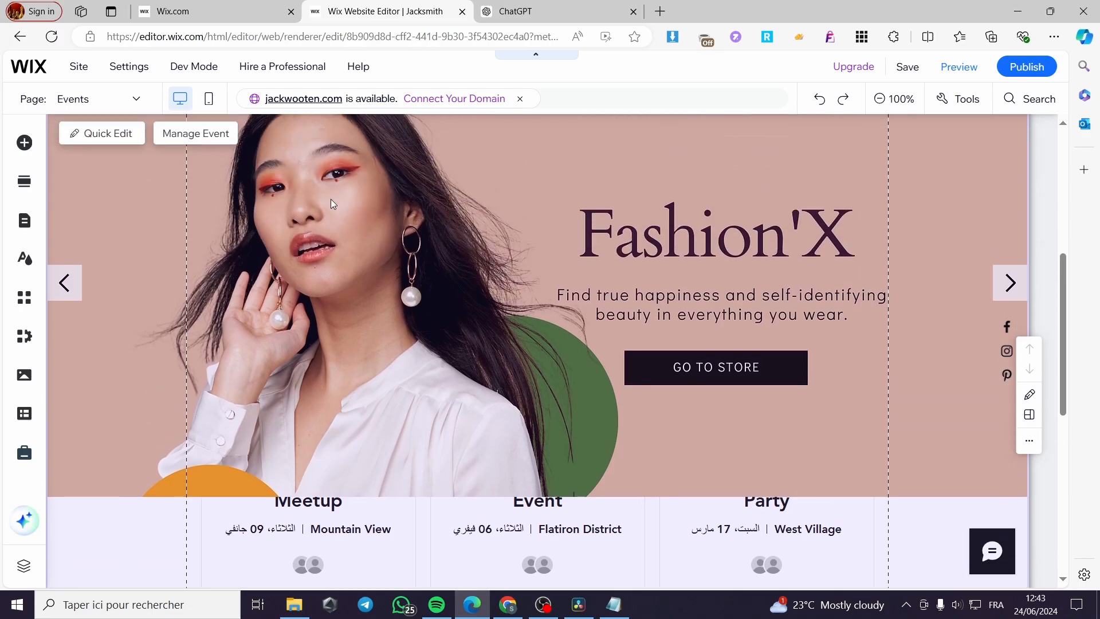
{"action": "scroll", "coordinate": [439, 305], "scroll_direction": "down", "scroll_amount": 4}
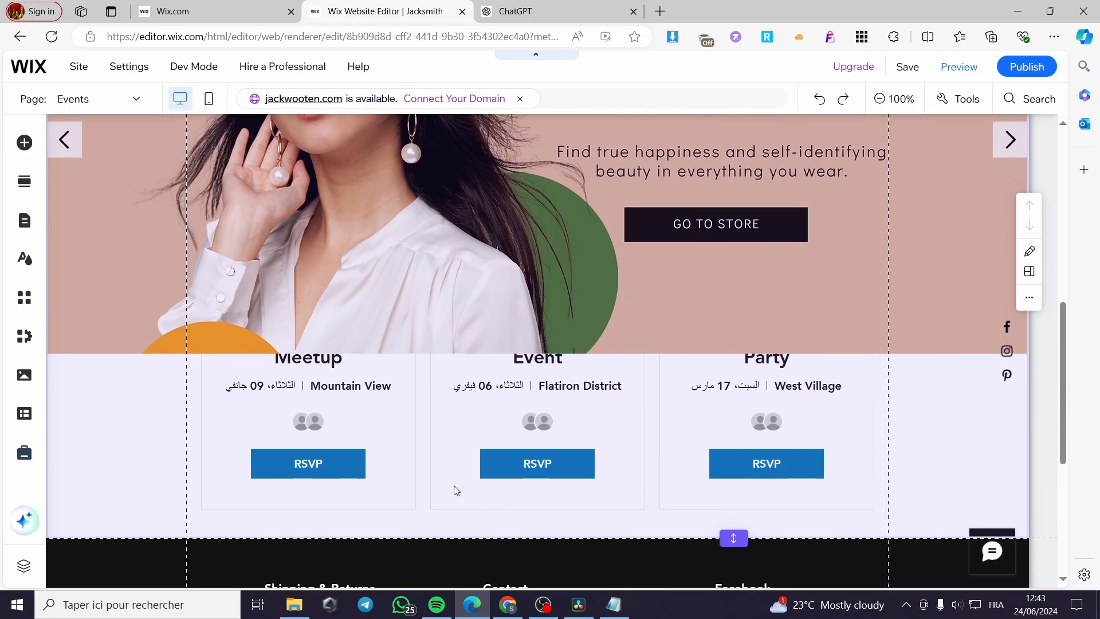
{"action": "scroll", "coordinate": [439, 458], "scroll_direction": "down", "scroll_amount": 1}
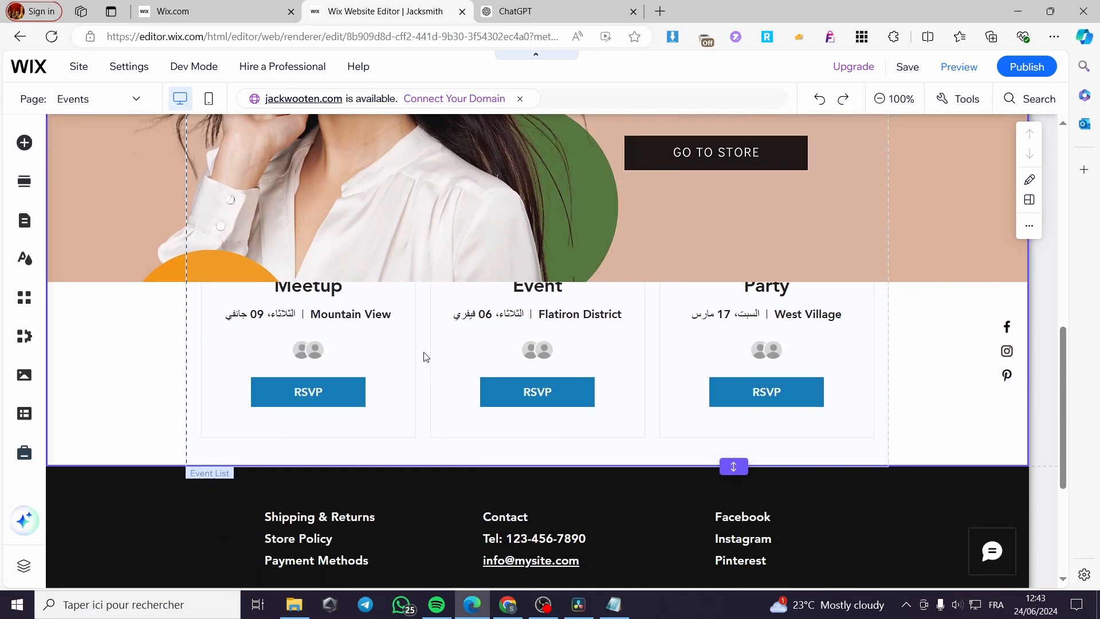
{"action": "left_click_drag", "start_coordinate": [422, 356], "coordinate": [441, 422]}
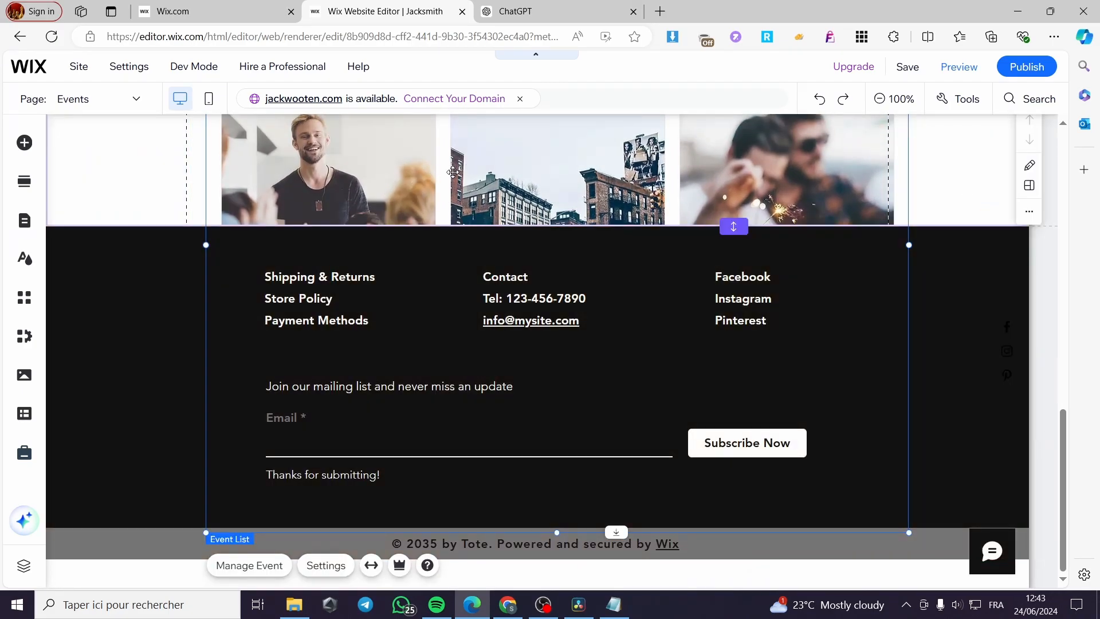
{"action": "left_click_drag", "start_coordinate": [451, 172], "coordinate": [596, 185]}
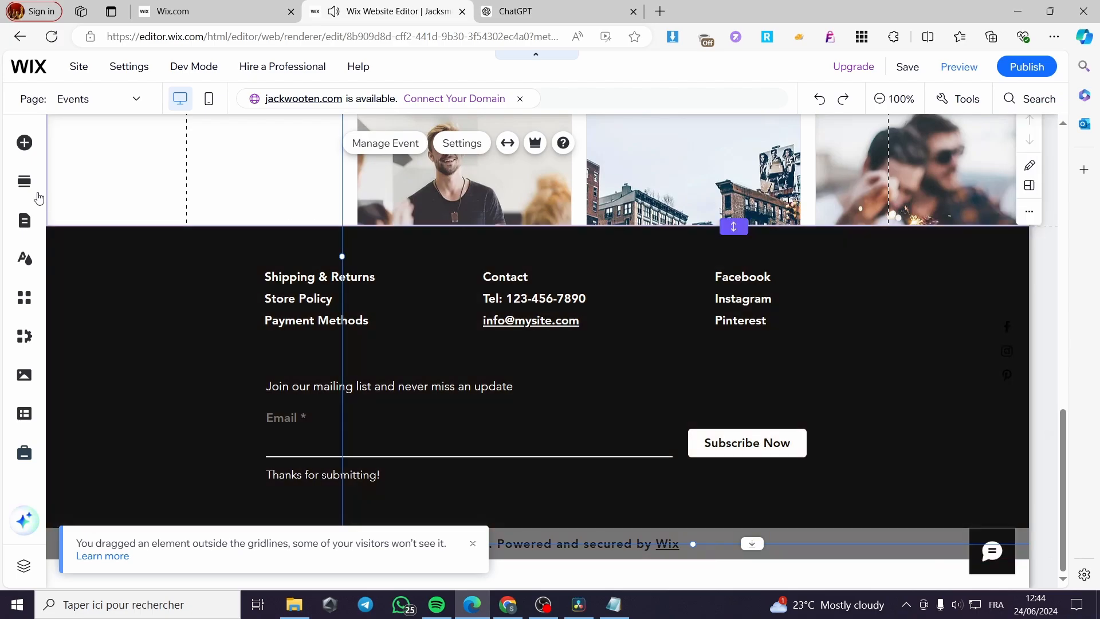
Add a blank section to the Events page above the events section
{"action": "left_click", "coordinate": [28, 181]}
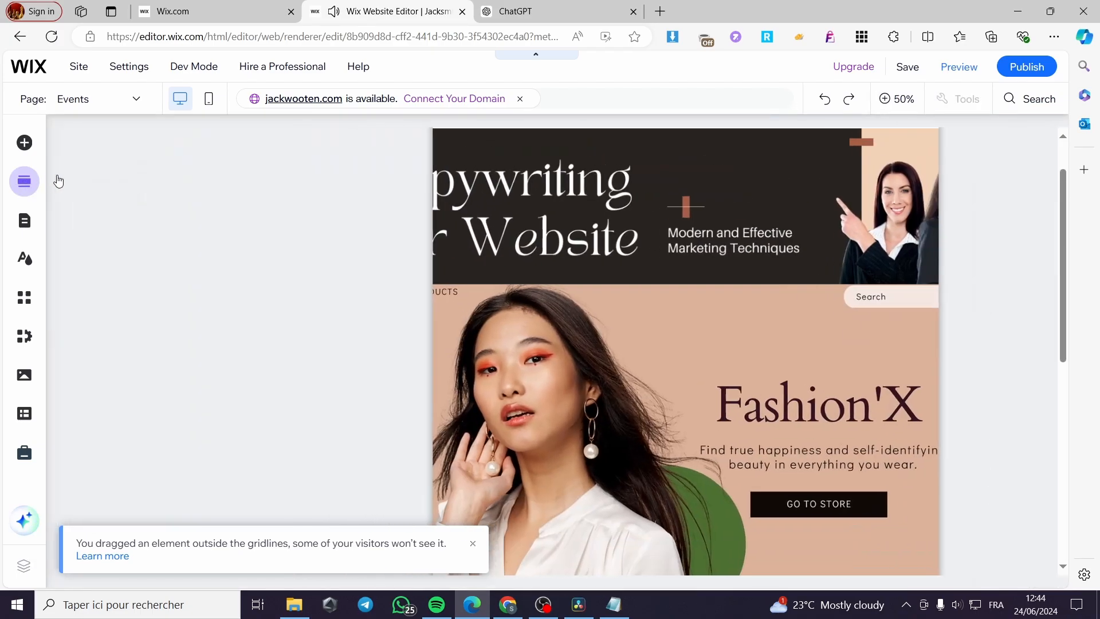
{"action": "left_click", "coordinate": [101, 175]}
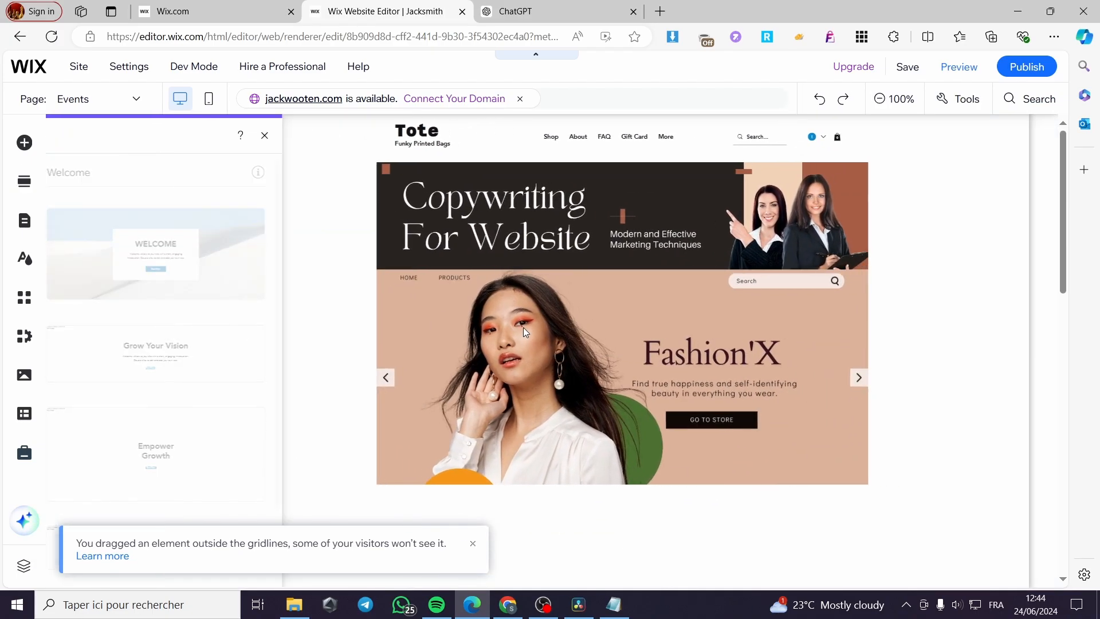
{"action": "scroll", "coordinate": [707, 294], "scroll_direction": "down", "scroll_amount": 4}
{"action": "scroll", "coordinate": [696, 253], "scroll_direction": "down", "scroll_amount": 10}
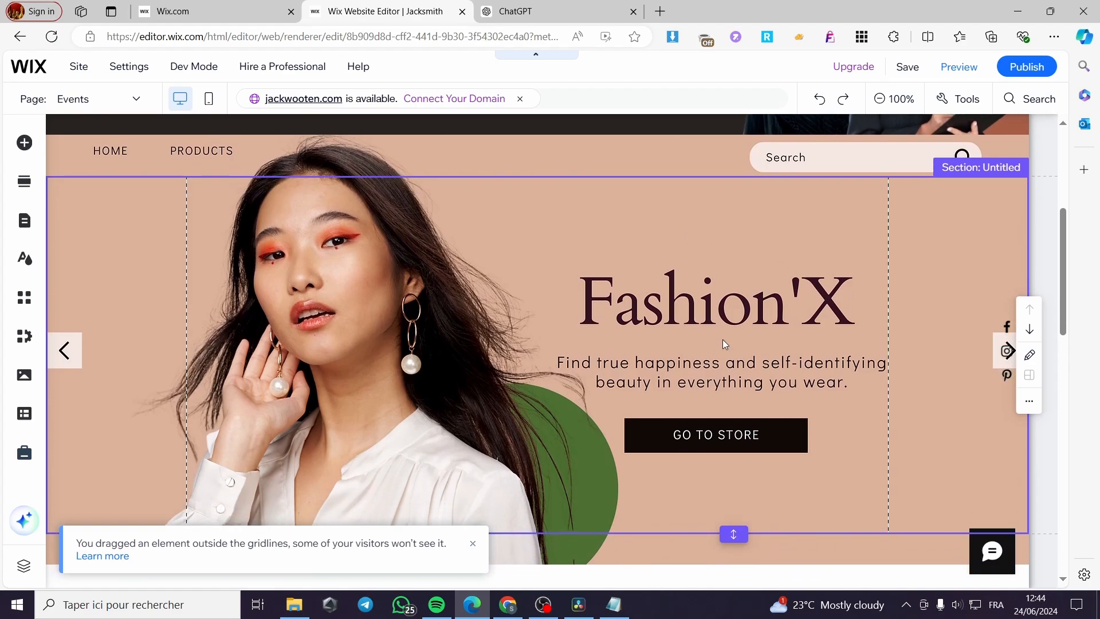
Reposition the event list closer to the page centre beneath the Fashion'X banner and adjust its lower edge
{"action": "scroll", "coordinate": [601, 319], "scroll_direction": "down", "scroll_amount": 4}
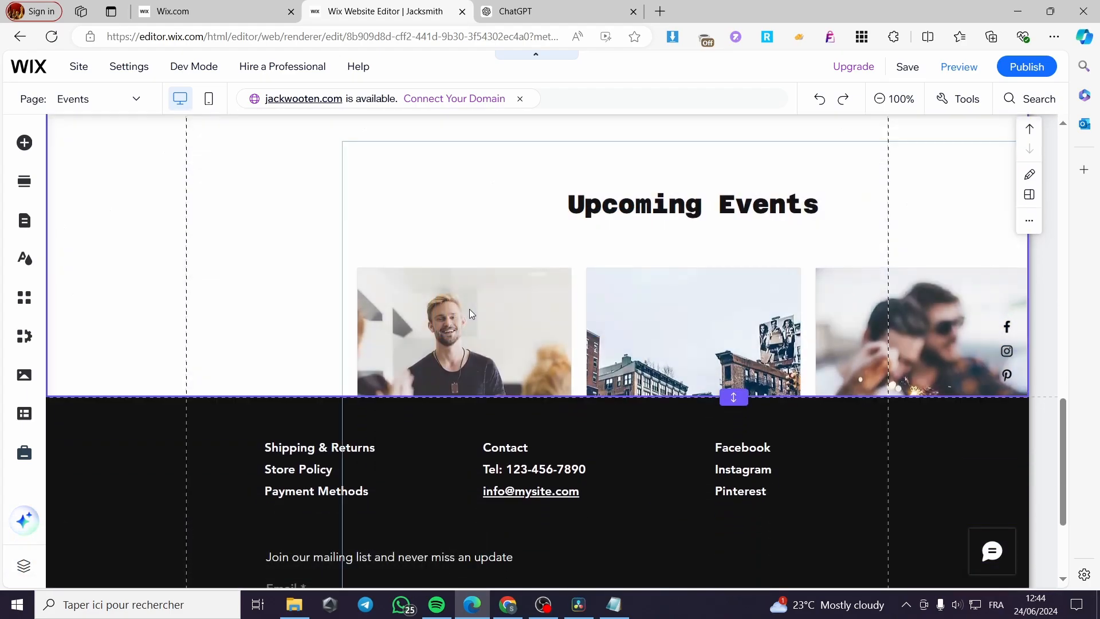
{"action": "mouse_move", "coordinate": [468, 314]}
{"action": "left_mouse_down"}
{"action": "mouse_move", "coordinate": [411, 214]}
{"action": "mouse_move", "coordinate": [355, 170]}
{"action": "mouse_move", "coordinate": [383, 210]}
{"action": "mouse_move", "coordinate": [404, 306]}
{"action": "mouse_move", "coordinate": [379, 274]}
{"action": "mouse_move", "coordinate": [366, 318]}
{"action": "mouse_move", "coordinate": [376, 353]}
{"action": "mouse_move", "coordinate": [419, 352]}
{"action": "left_mouse_up"}
{"action": "scroll", "coordinate": [419, 352], "scroll_direction": "down", "scroll_amount": 5}
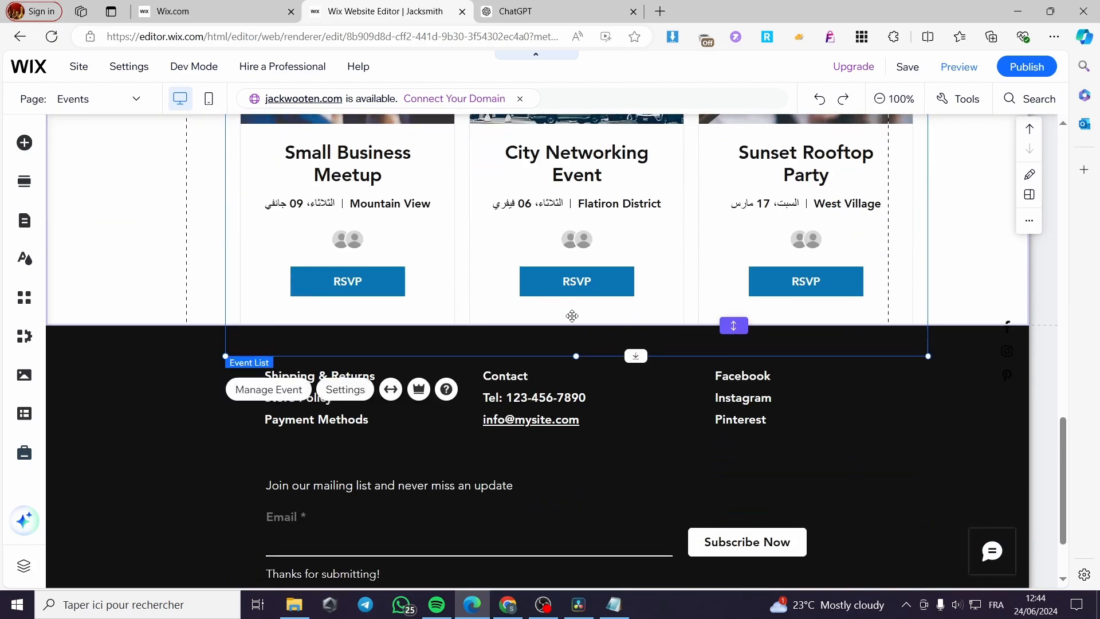
{"action": "left_click_drag", "start_coordinate": [577, 357], "coordinate": [573, 293]}
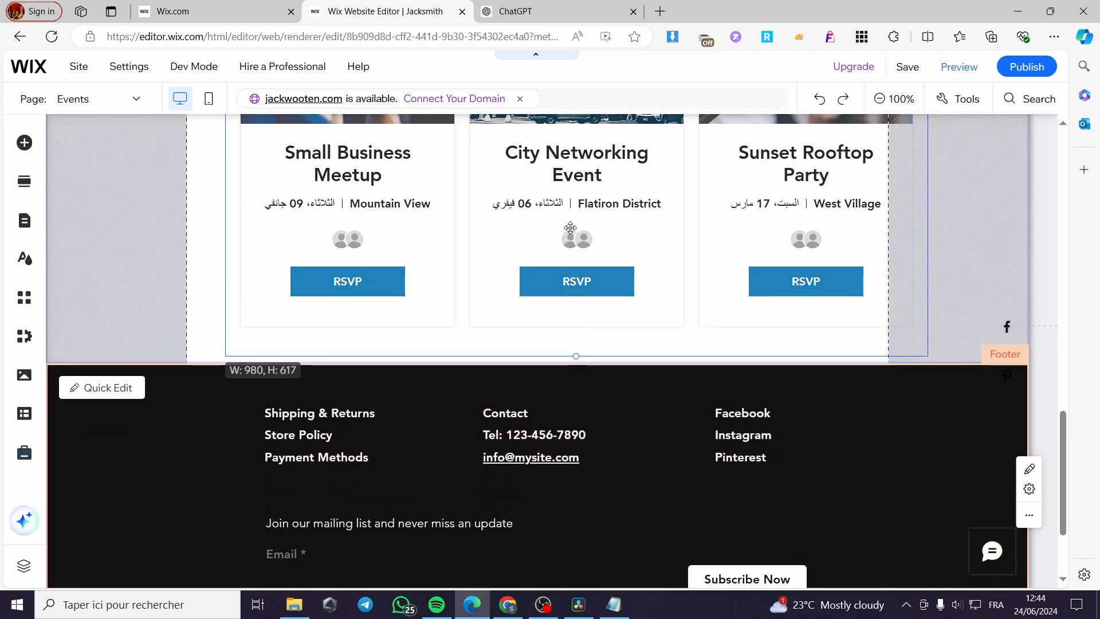
{"action": "left_click", "coordinate": [951, 301]}
Review the Upcoming Events list and open its event management dashboard
{"action": "scroll", "coordinate": [942, 305], "scroll_direction": "up", "scroll_amount": 5}
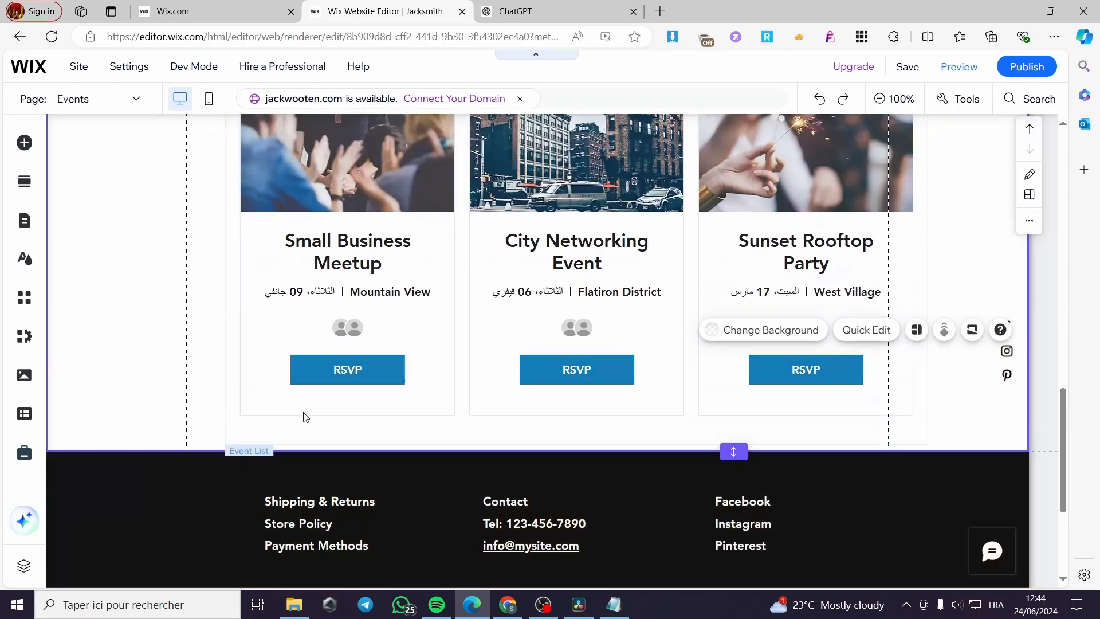
{"action": "scroll", "coordinate": [342, 452], "scroll_direction": "down", "scroll_amount": 4}
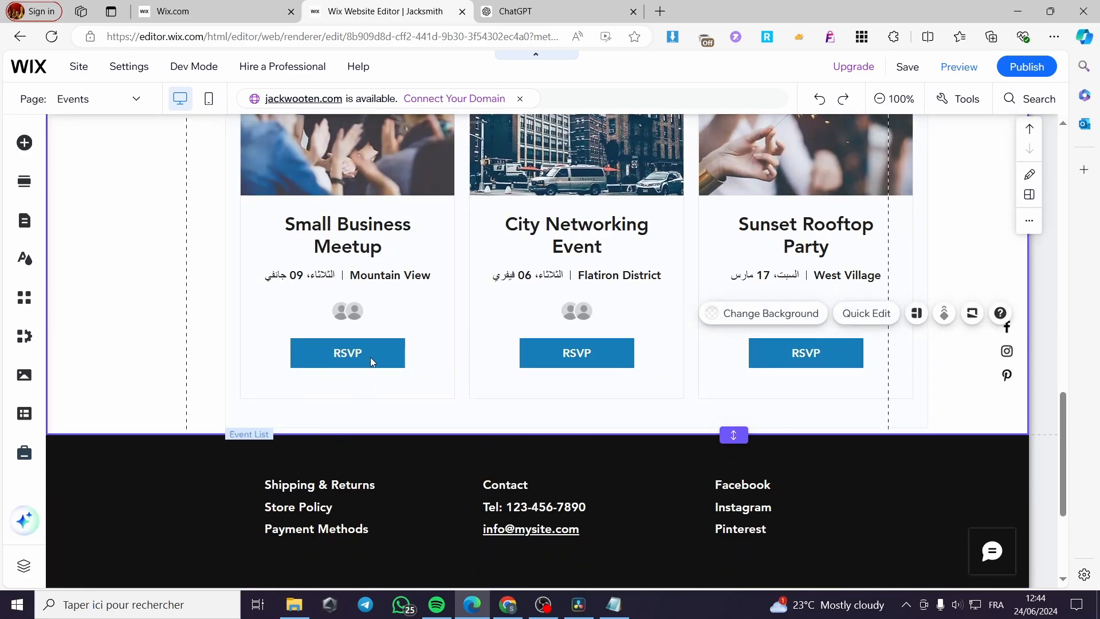
{"action": "scroll", "coordinate": [511, 334], "scroll_direction": "up", "scroll_amount": 4}
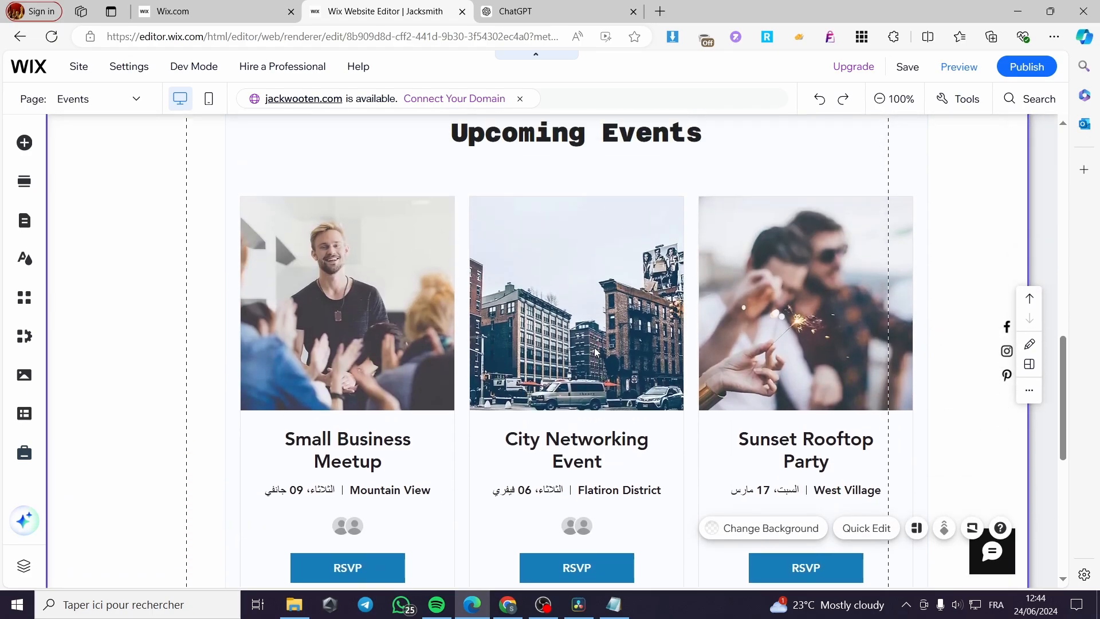
{"action": "scroll", "coordinate": [470, 326], "scroll_direction": "down", "scroll_amount": 3}
{"action": "scroll", "coordinate": [422, 317], "scroll_direction": "up", "scroll_amount": 4}
{"action": "left_click", "coordinate": [491, 323]}
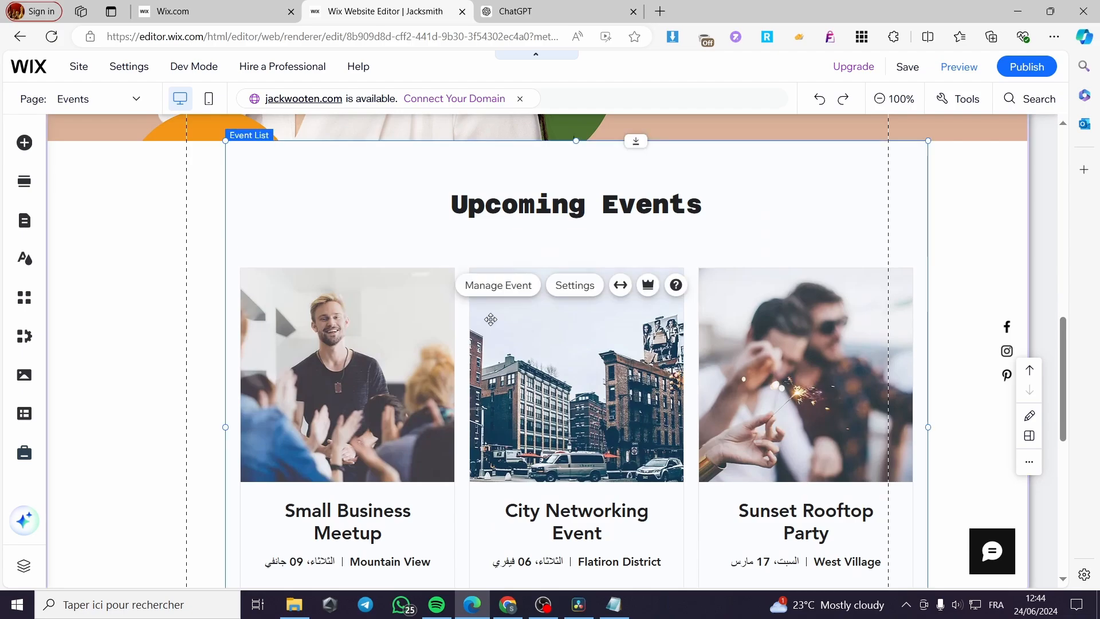
{"action": "scroll", "coordinate": [493, 338], "scroll_direction": "up", "scroll_amount": 1}
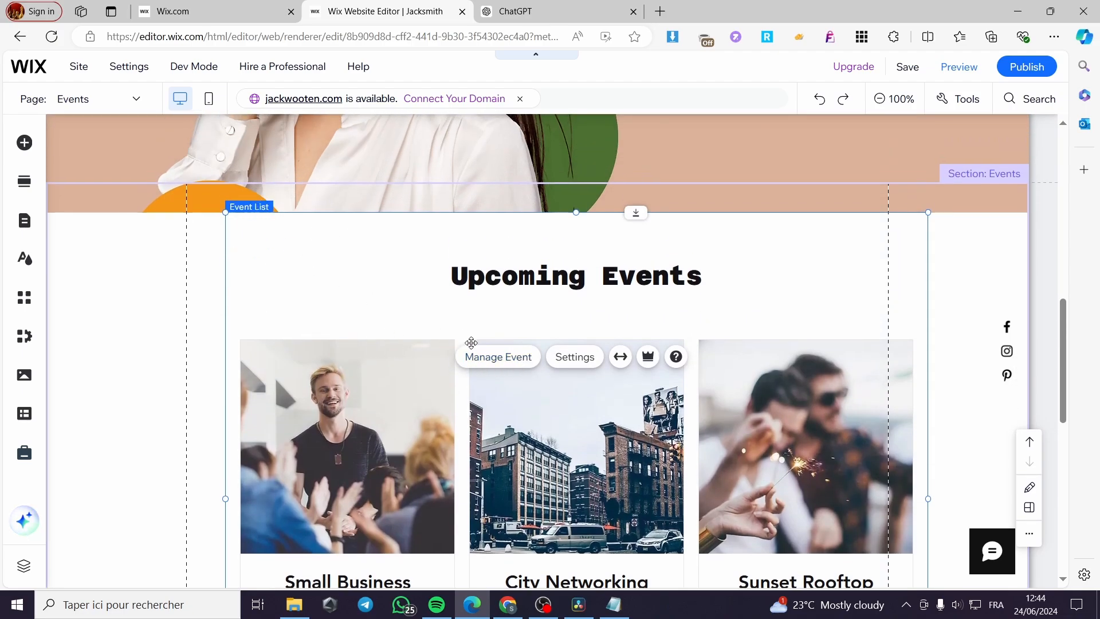
{"action": "left_click", "coordinate": [511, 361]}
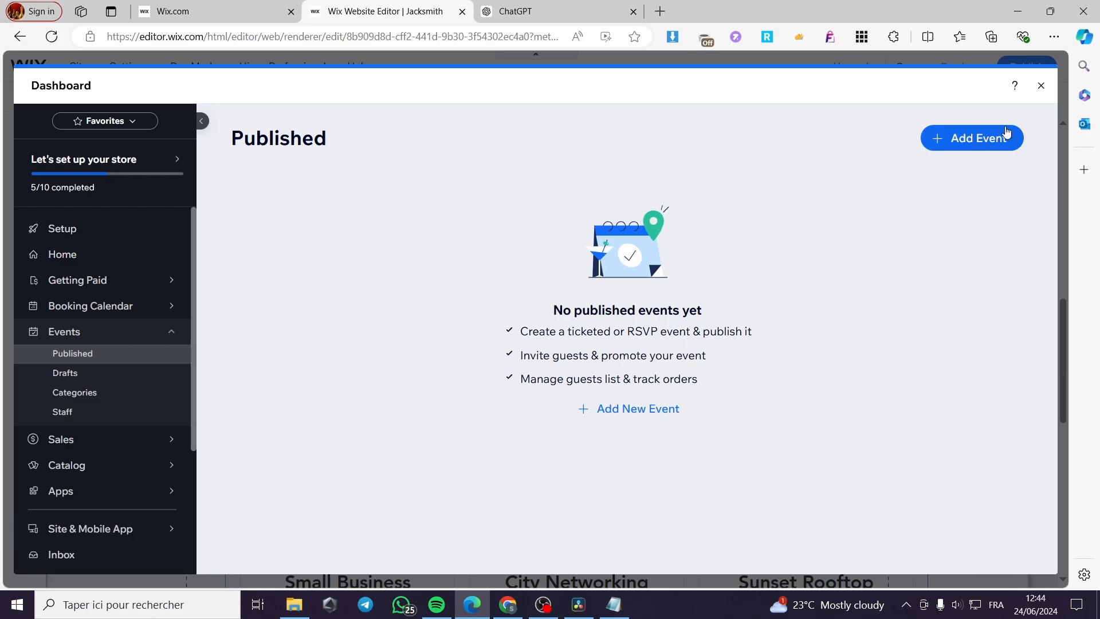
Add a new event, keeping the ticketed event type, and name it "Creator event"
{"action": "left_click", "coordinate": [967, 142]}
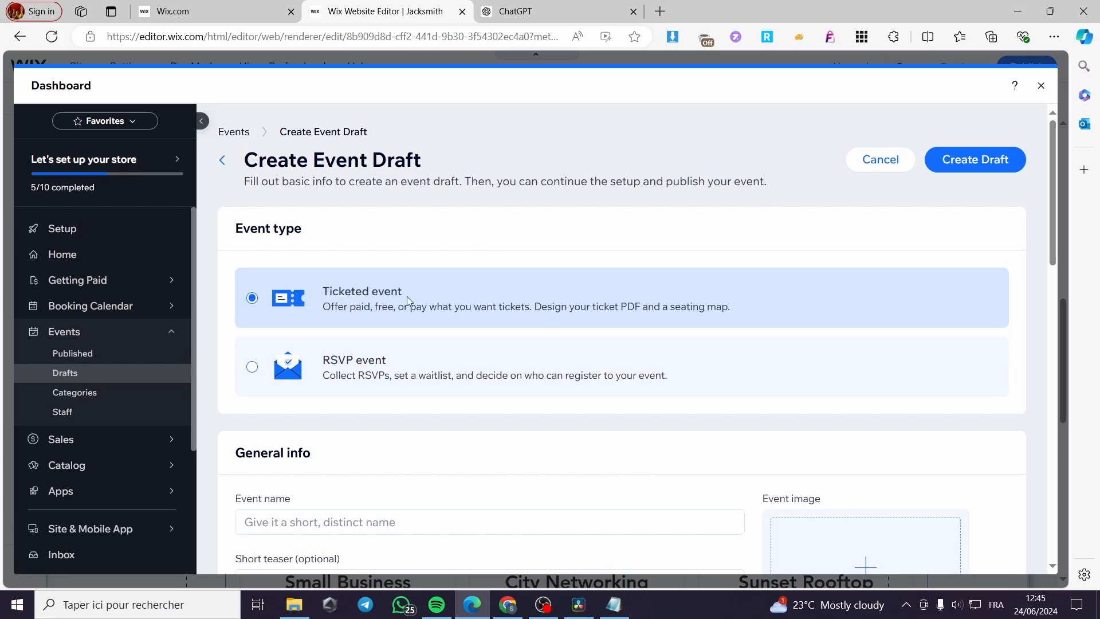
{"action": "scroll", "coordinate": [367, 294], "scroll_direction": "down", "scroll_amount": 1}
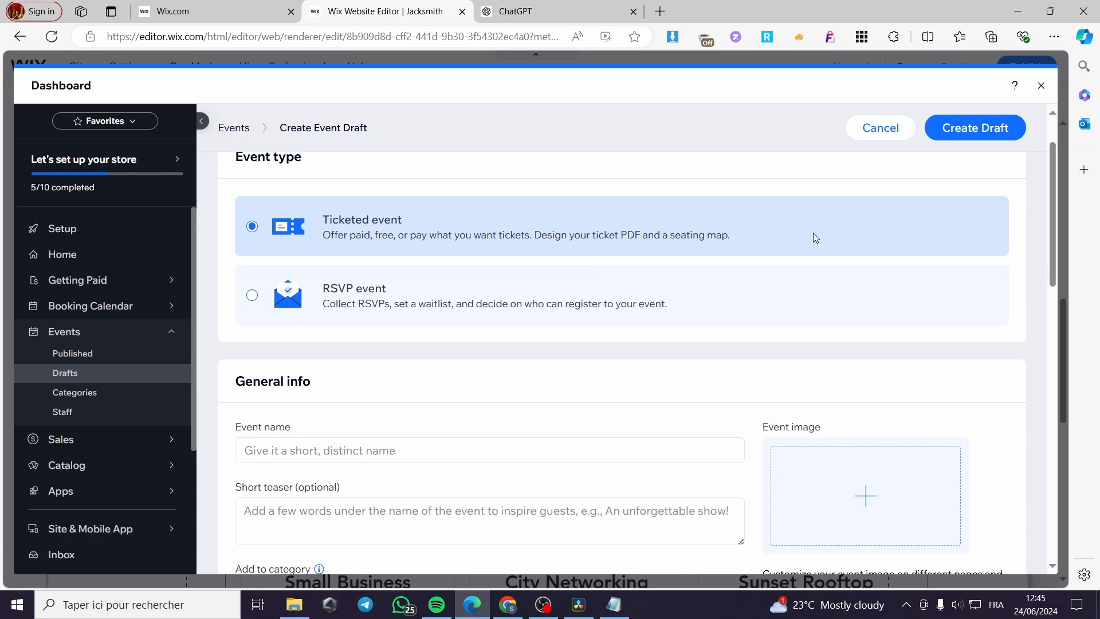
{"action": "scroll", "coordinate": [813, 232], "scroll_direction": "down", "scroll_amount": 3}
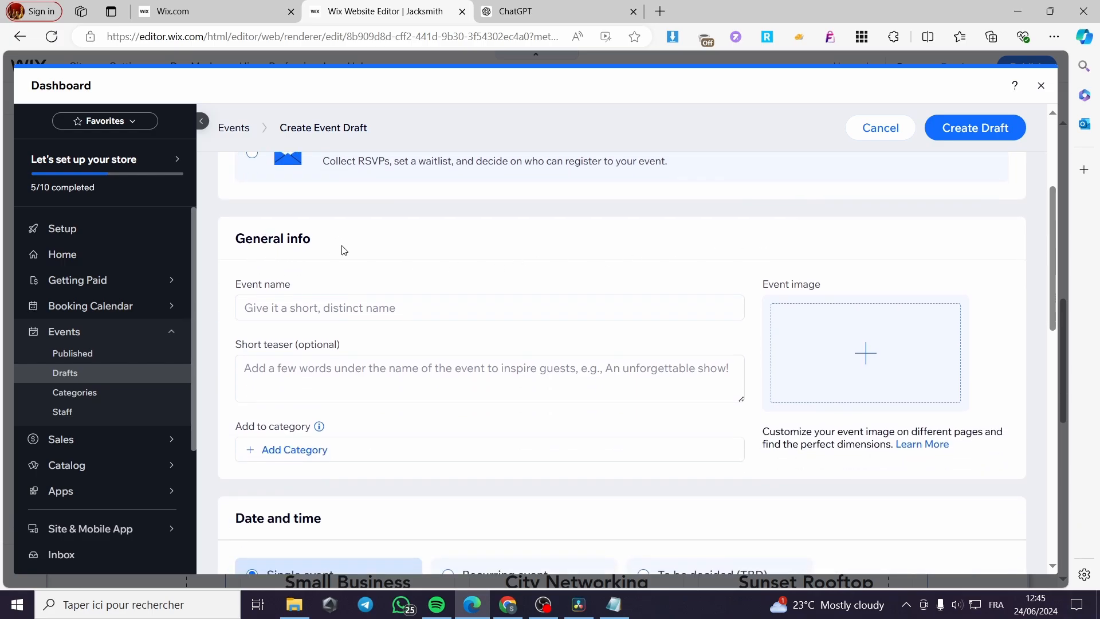
{"action": "left_click", "coordinate": [311, 312]}
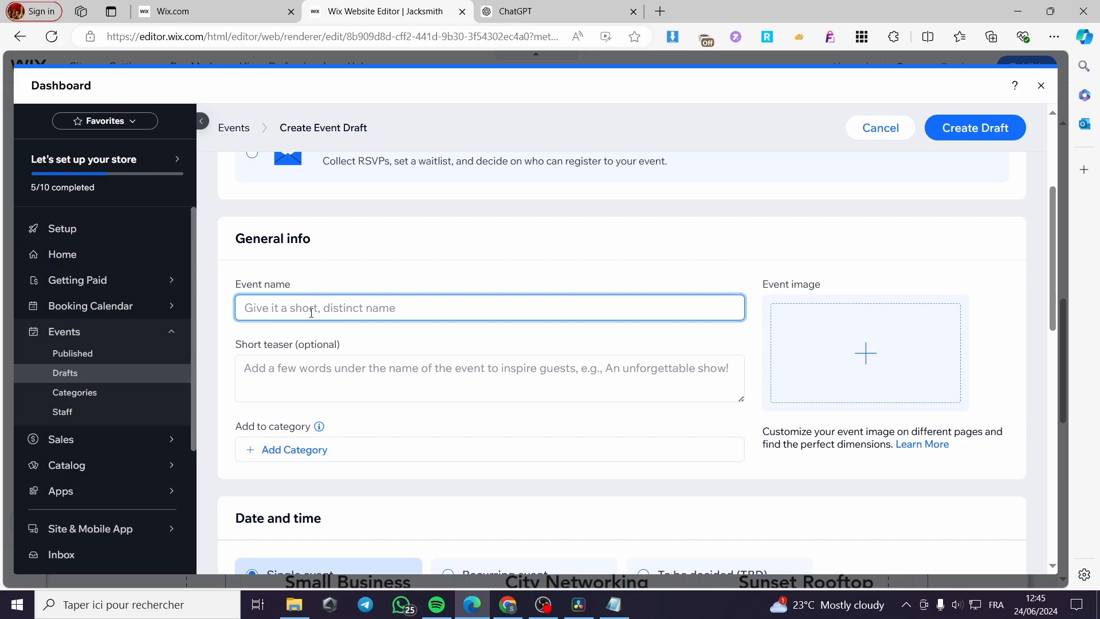
{"action": "type", "text": "Cra"}
{"action": "type", "text": "ea"}
{"action": "type", "text": "tor e"}
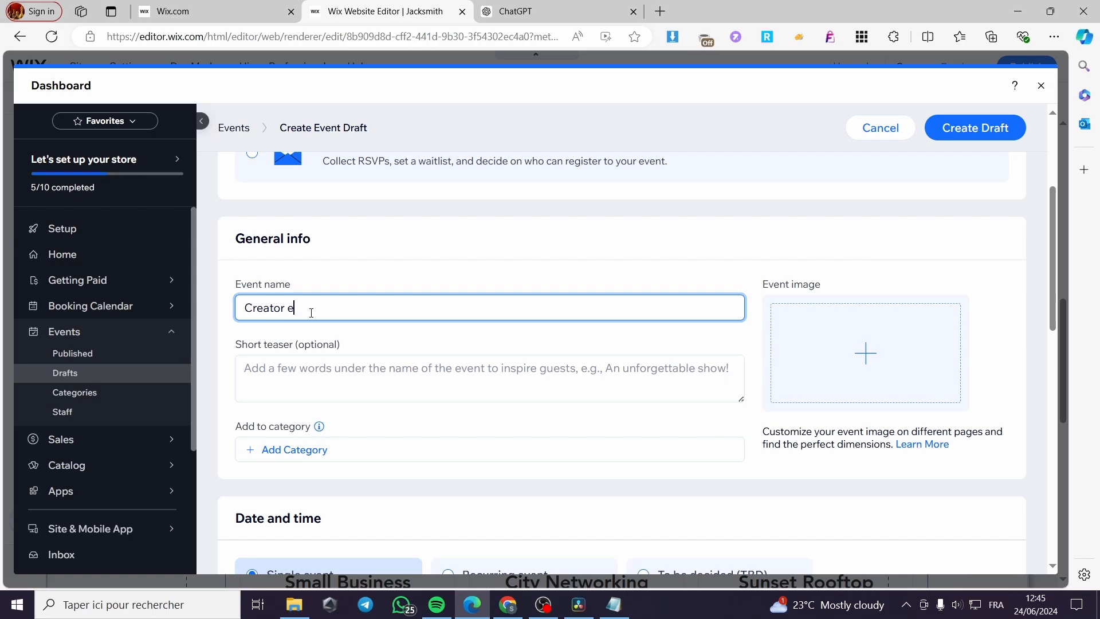
{"action": "type", "text": "vent"}
Enter the event's short teaser as "Meet you favorite creators only in one place."
{"action": "left_click", "coordinate": [297, 370]}
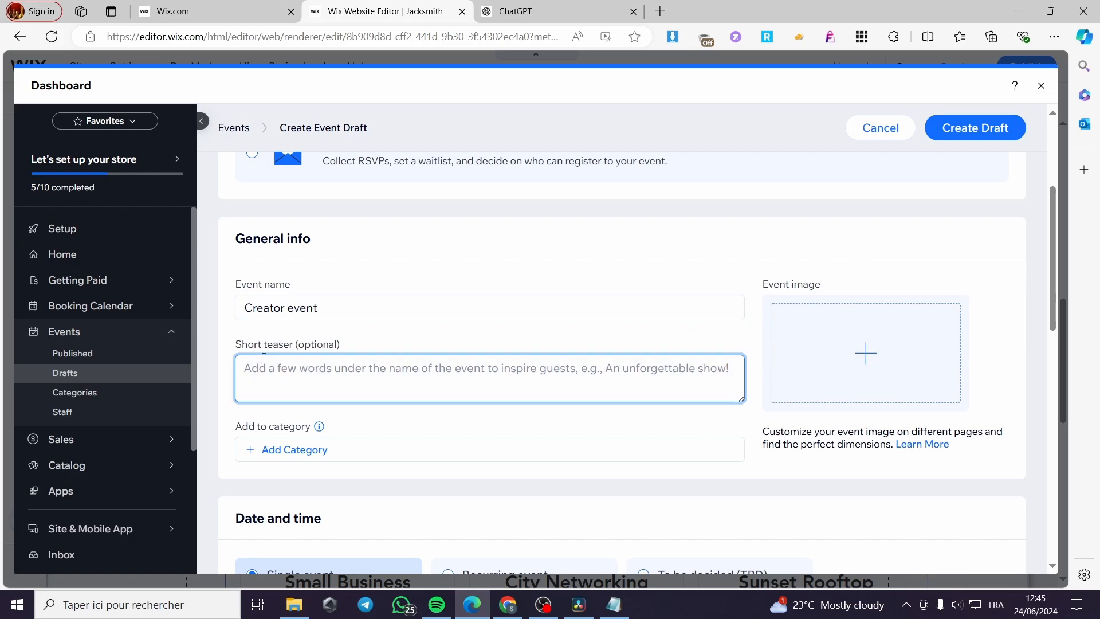
{"action": "scroll", "coordinate": [289, 324], "scroll_direction": "down", "scroll_amount": 1}
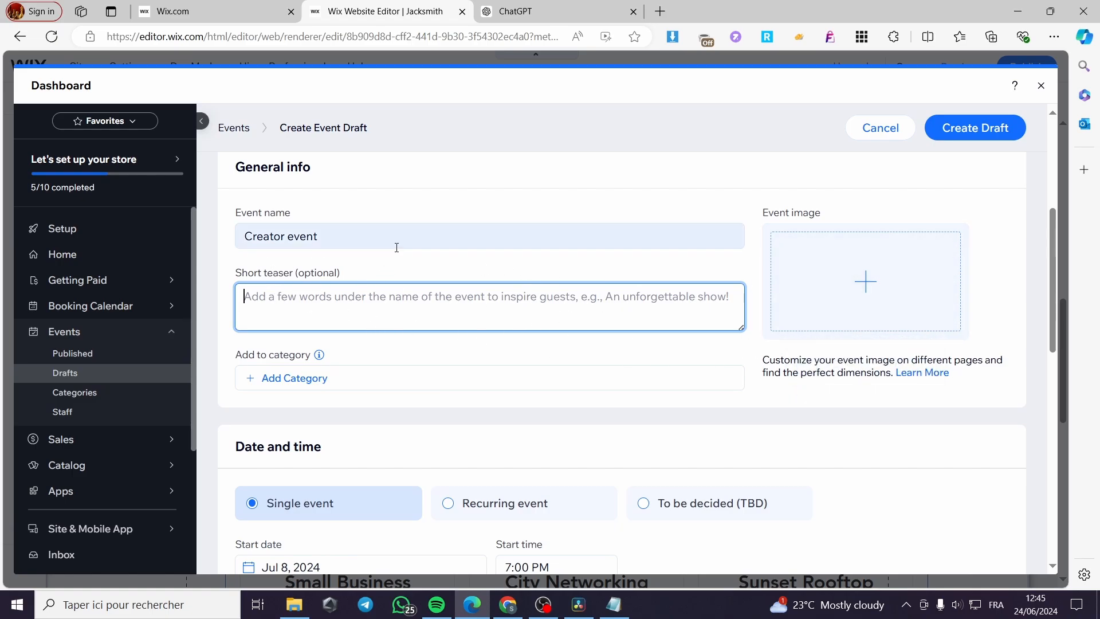
{"action": "type", "text": "bes"}
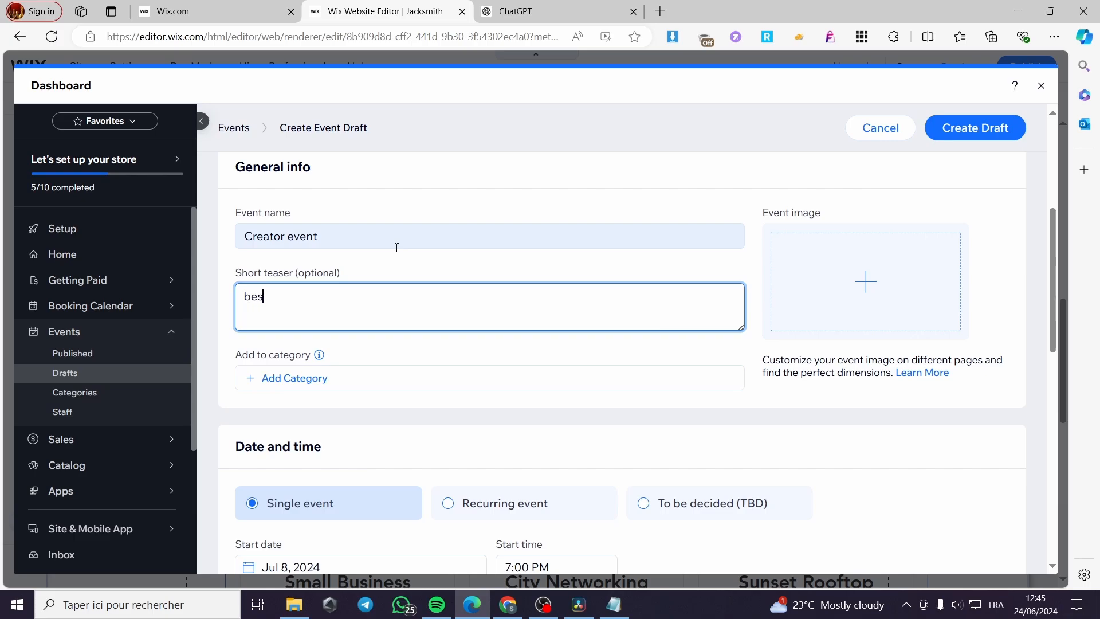
{"action": "key", "text": "BackSpace"}
{"action": "type", "text": "Meet you"}
{"action": "type", "text": "favorit"}
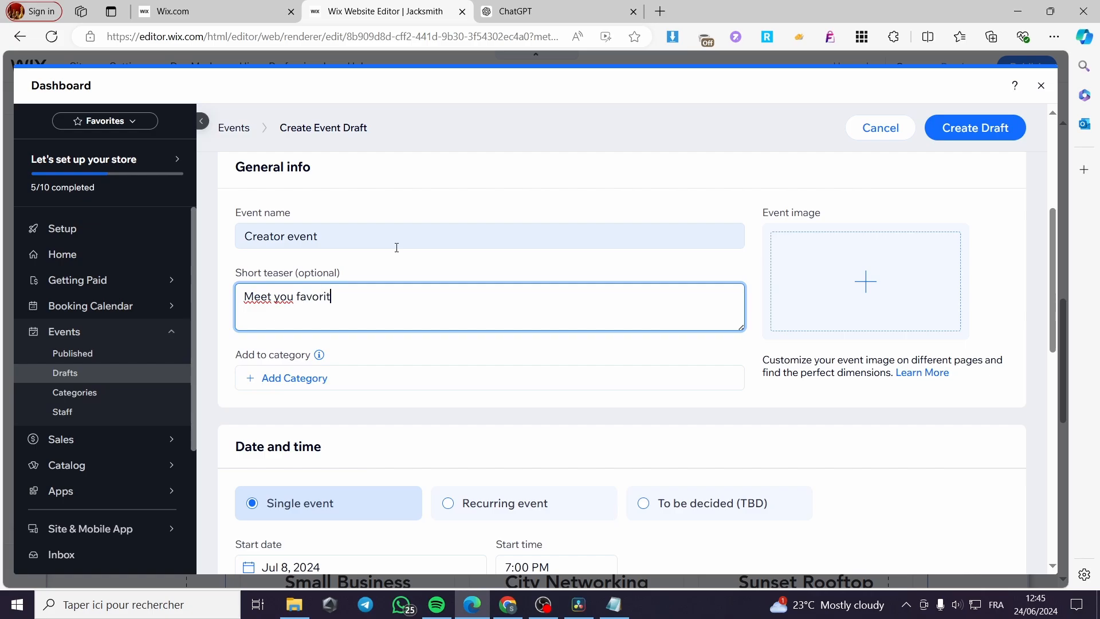
{"action": "type", "text": "e creators only in one"}
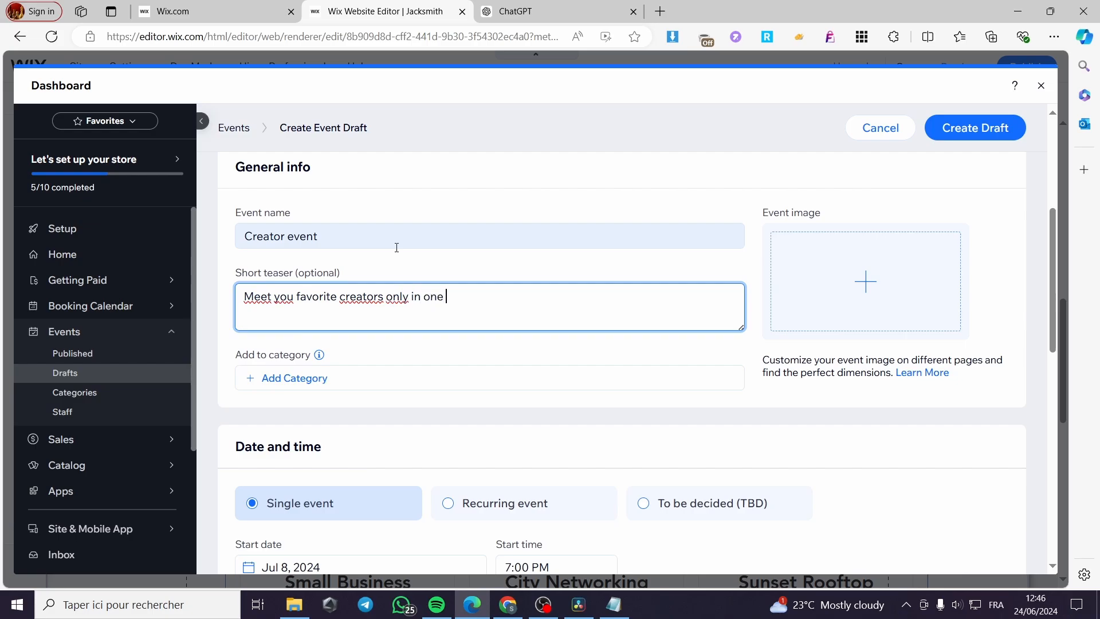
{"action": "type", "text": " place."}
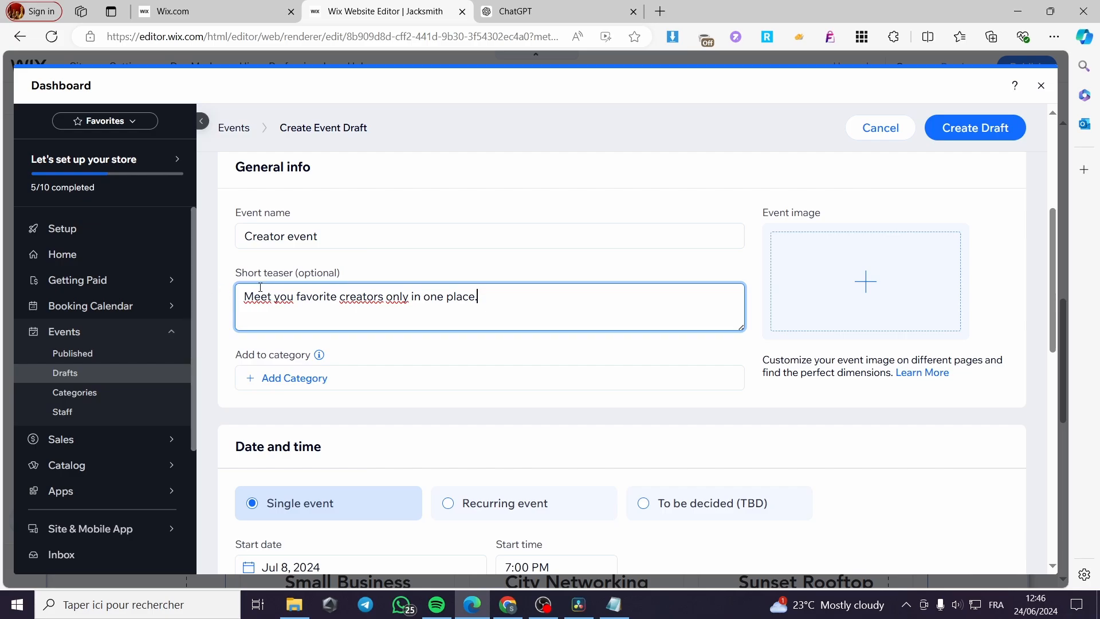
Create a category named "social media" and assign the event to it
{"action": "scroll", "coordinate": [447, 313], "scroll_direction": "down", "scroll_amount": 1}
{"action": "left_click", "coordinate": [272, 305]}
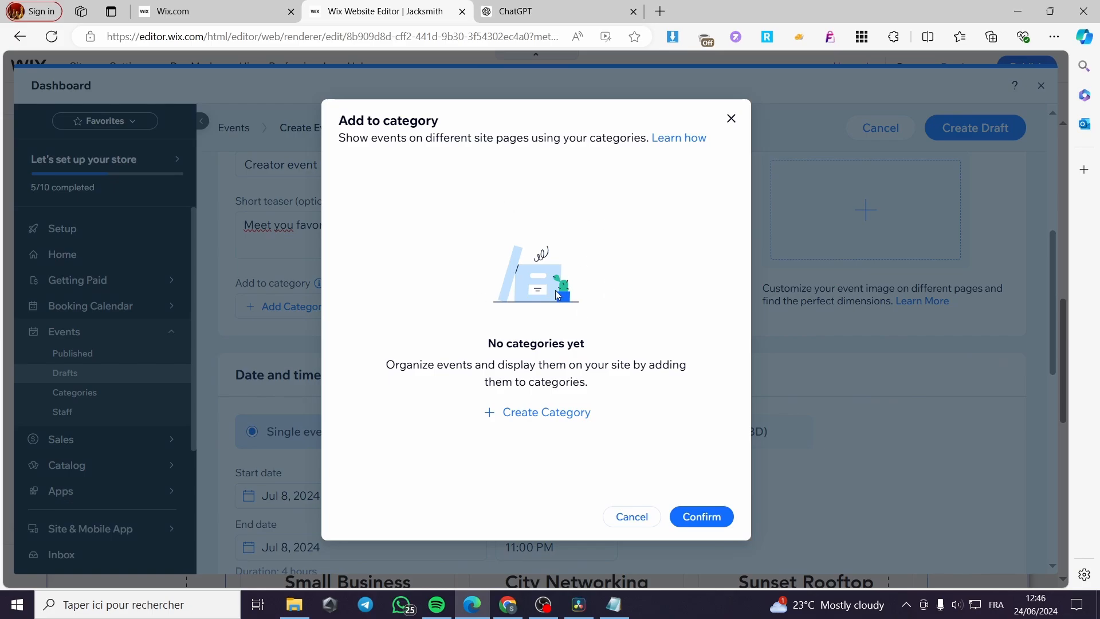
{"action": "left_click", "coordinate": [520, 415]}
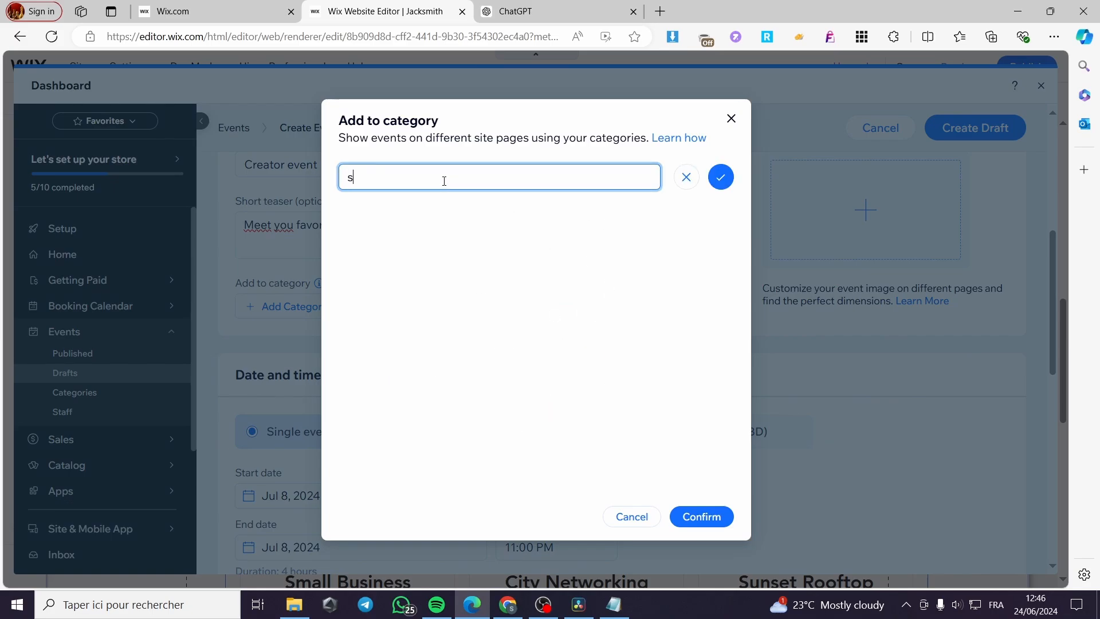
{"action": "type", "text": "social media"}
{"action": "left_click", "coordinate": [720, 176]}
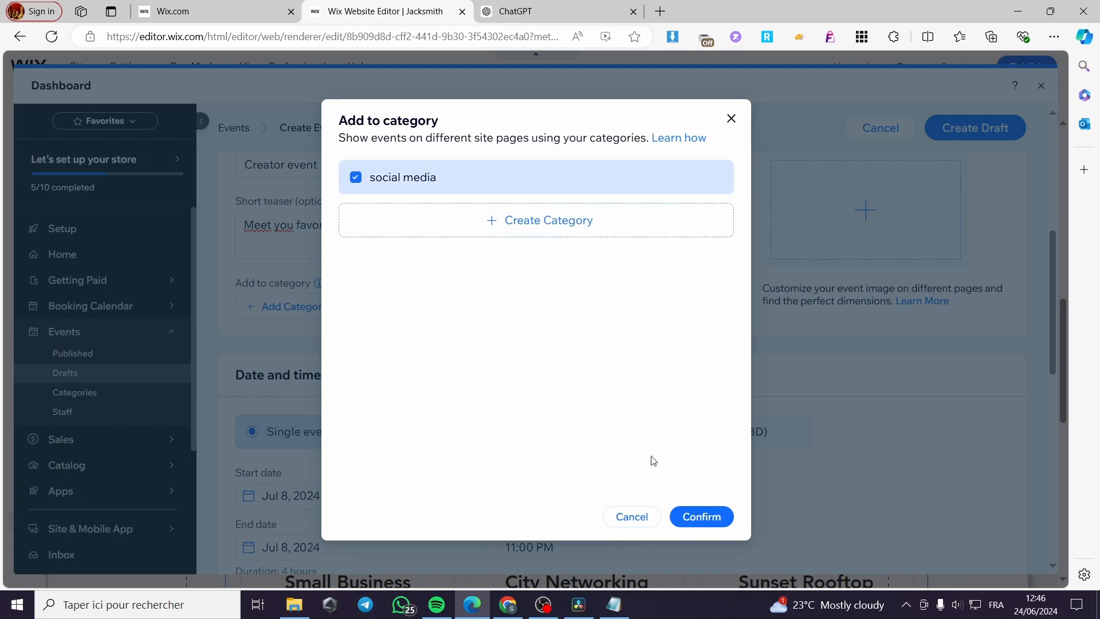
{"action": "left_click", "coordinate": [702, 517]}
Set the single event's start date to Jun 26, 2024
{"action": "scroll", "coordinate": [494, 273], "scroll_direction": "down", "scroll_amount": 1}
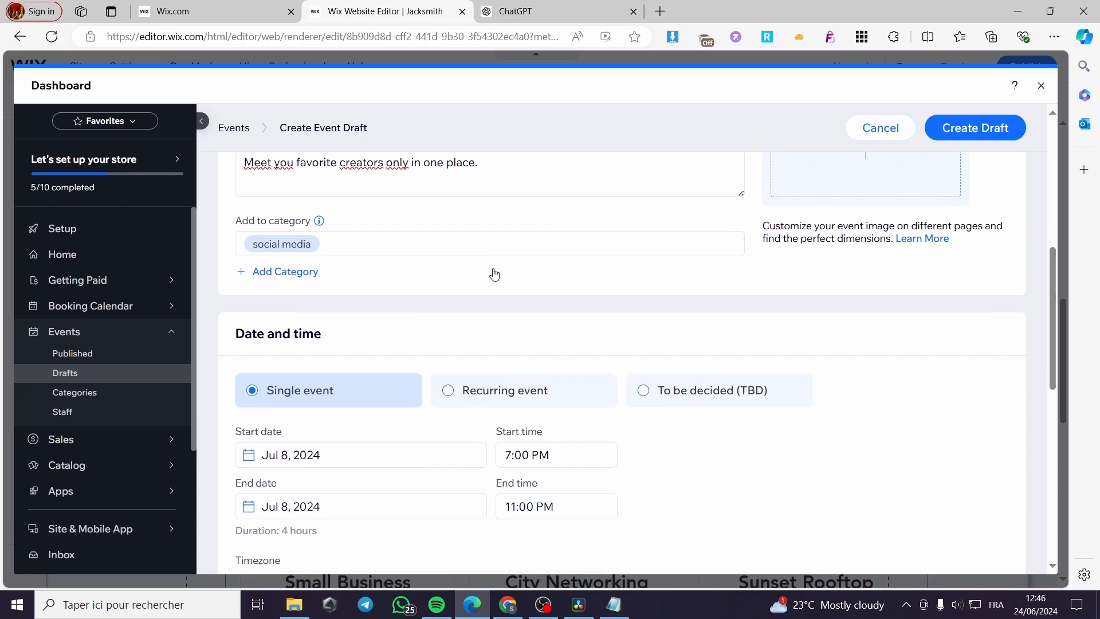
{"action": "scroll", "coordinate": [395, 229], "scroll_direction": "down", "scroll_amount": 2}
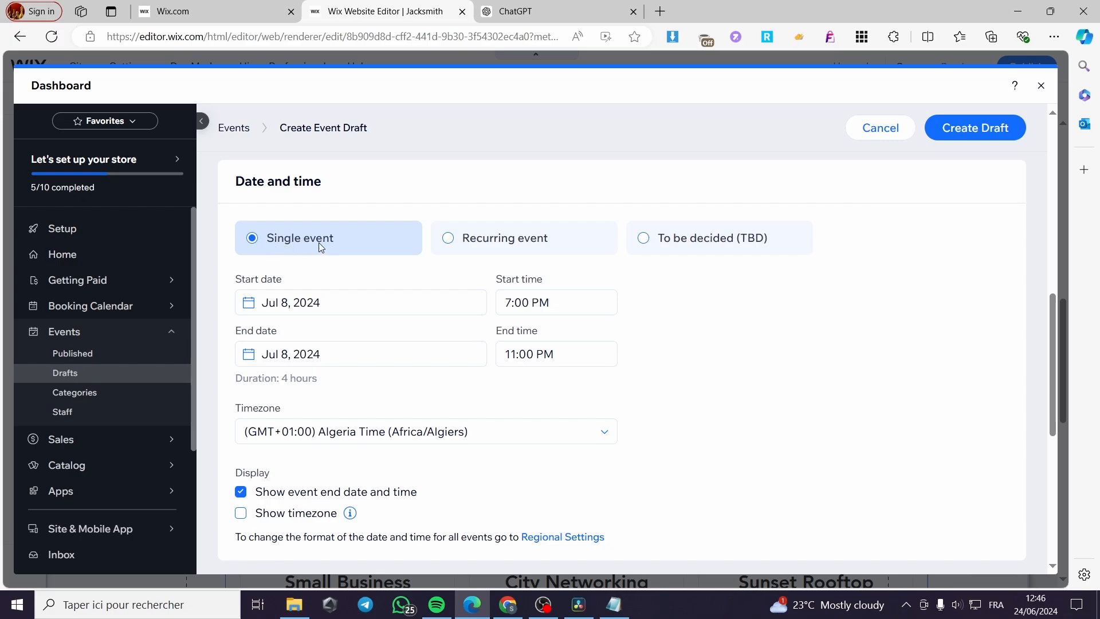
{"action": "scroll", "coordinate": [306, 234], "scroll_direction": "down", "scroll_amount": 1}
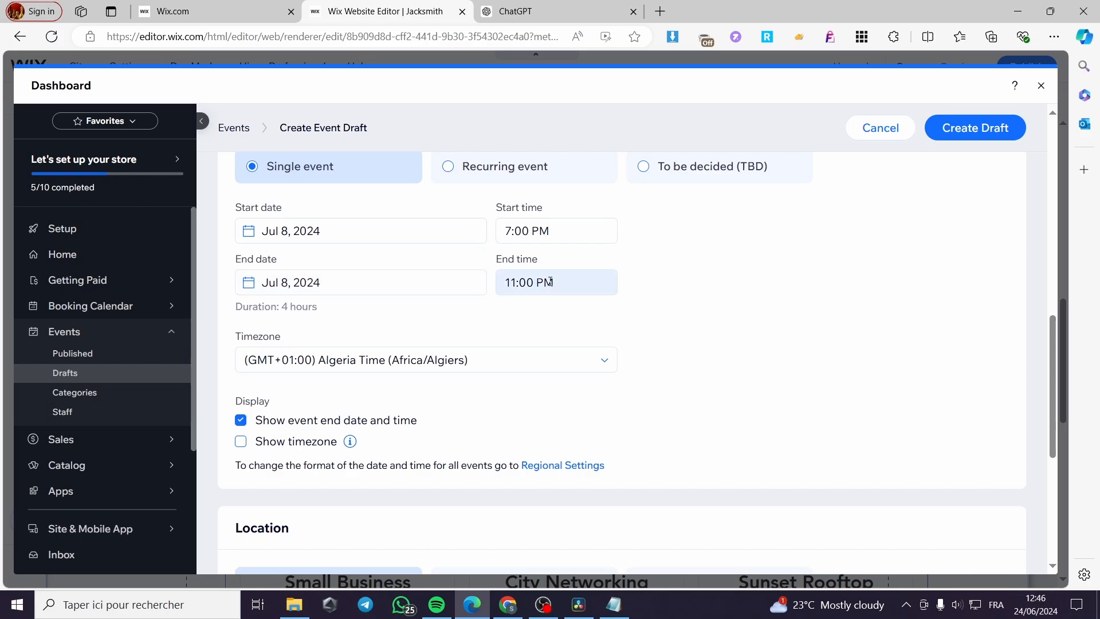
{"action": "left_click", "coordinate": [343, 240]}
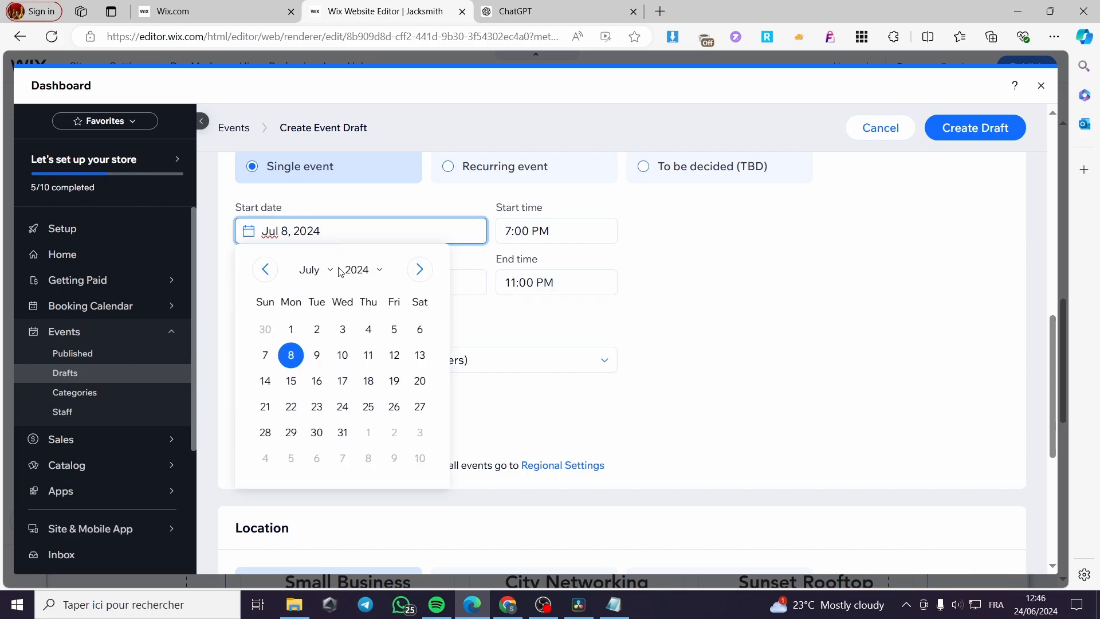
{"action": "left_click", "coordinate": [265, 269]}
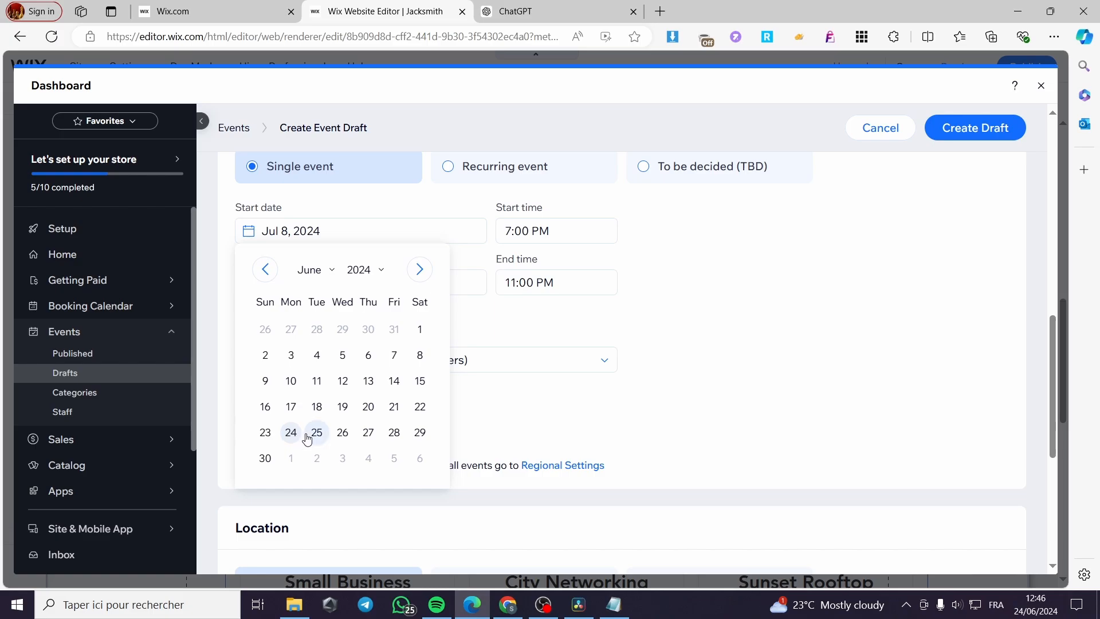
{"action": "left_click", "coordinate": [342, 432]}
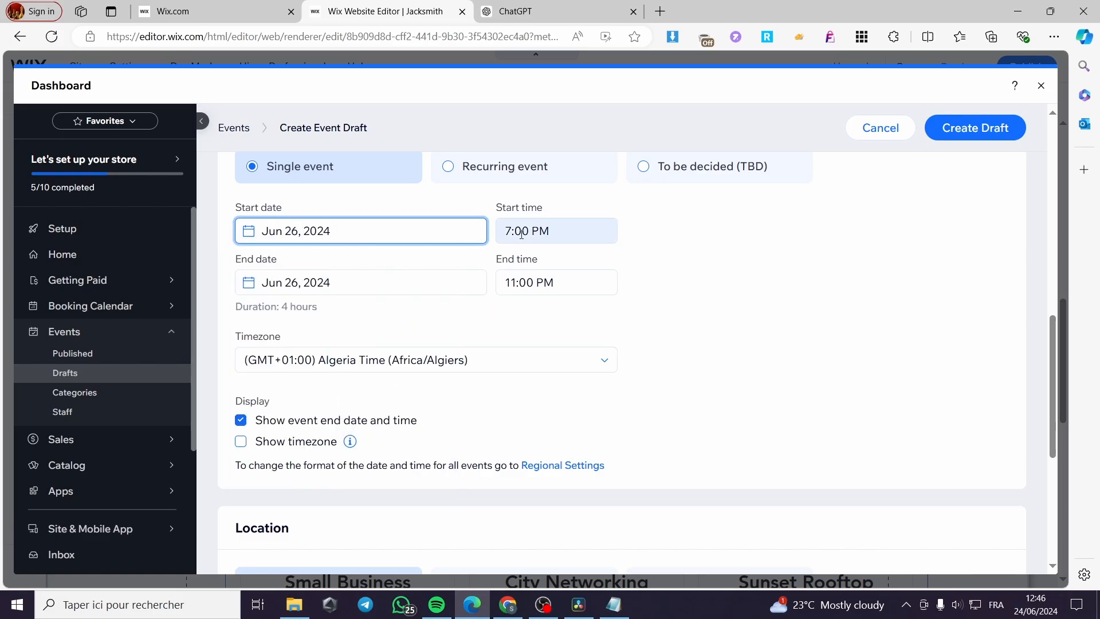
Set the event's start time to 6:00 PM
{"action": "left_click", "coordinate": [539, 235]}
{"action": "scroll", "coordinate": [569, 316], "scroll_direction": "up", "scroll_amount": 5}
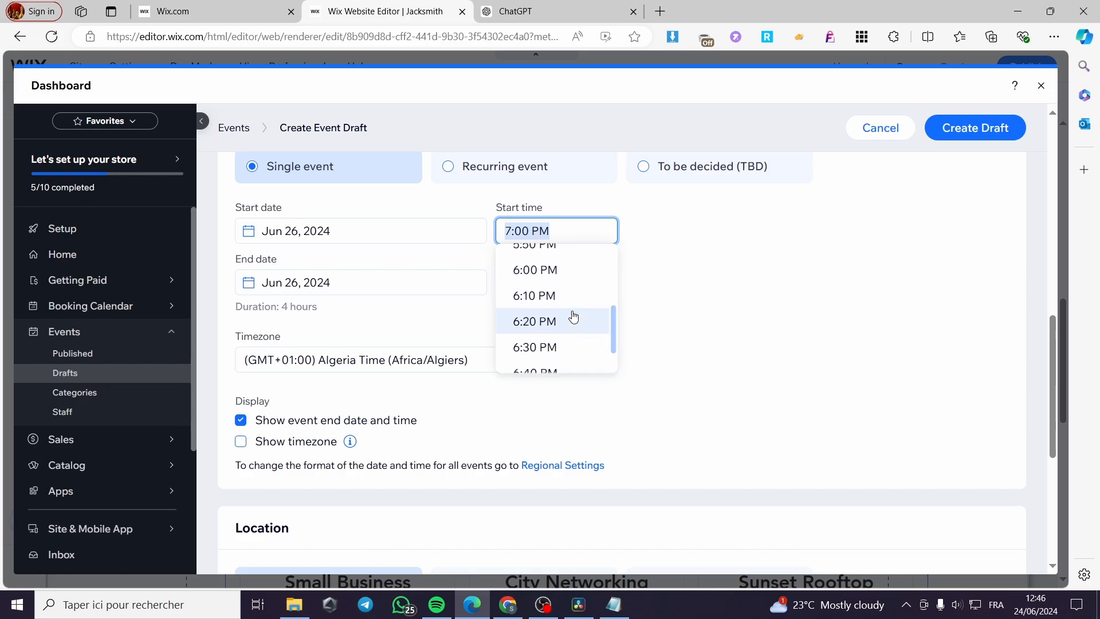
{"action": "scroll", "coordinate": [573, 320], "scroll_direction": "down", "scroll_amount": 3}
{"action": "scroll", "coordinate": [577, 319], "scroll_direction": "down", "scroll_amount": 2}
{"action": "scroll", "coordinate": [577, 319], "scroll_direction": "up", "scroll_amount": 3}
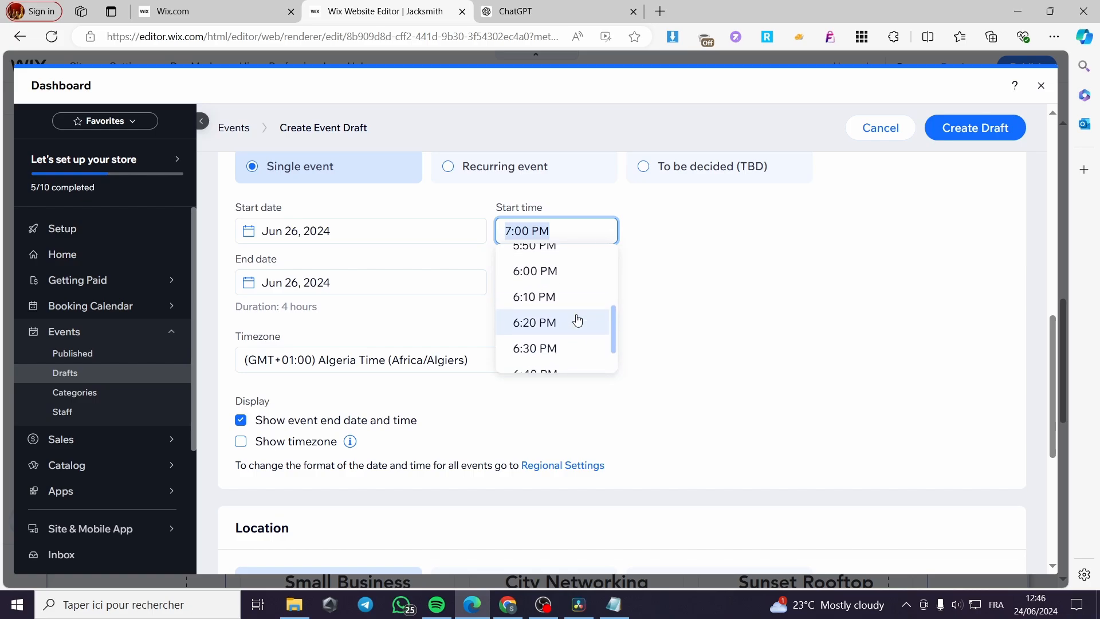
{"action": "scroll", "coordinate": [572, 335], "scroll_direction": "up", "scroll_amount": 2}
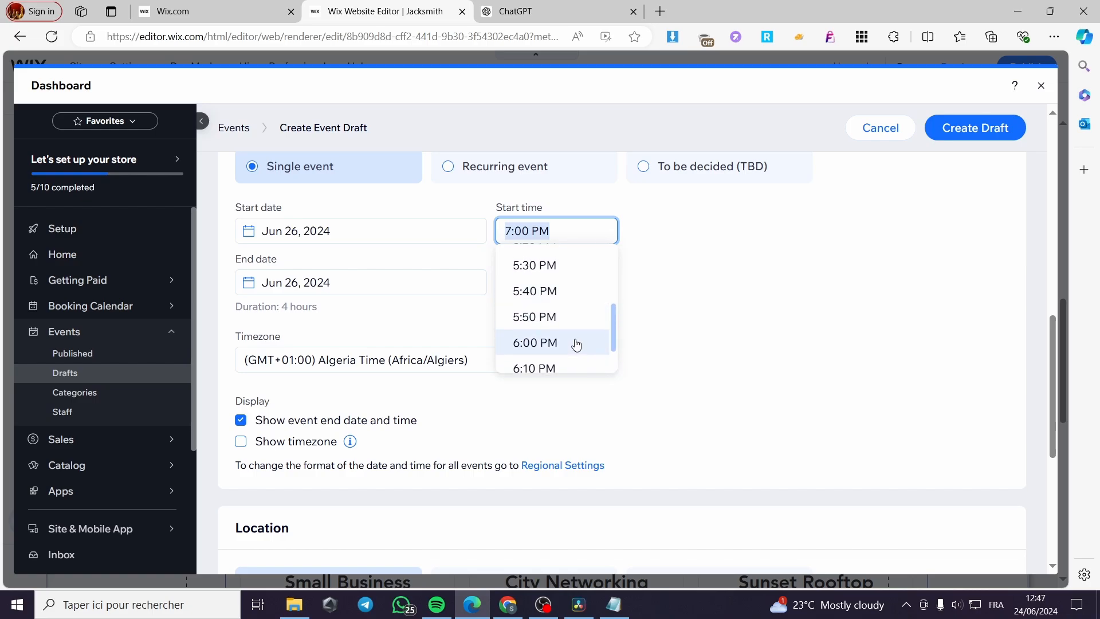
{"action": "left_click", "coordinate": [575, 341]}
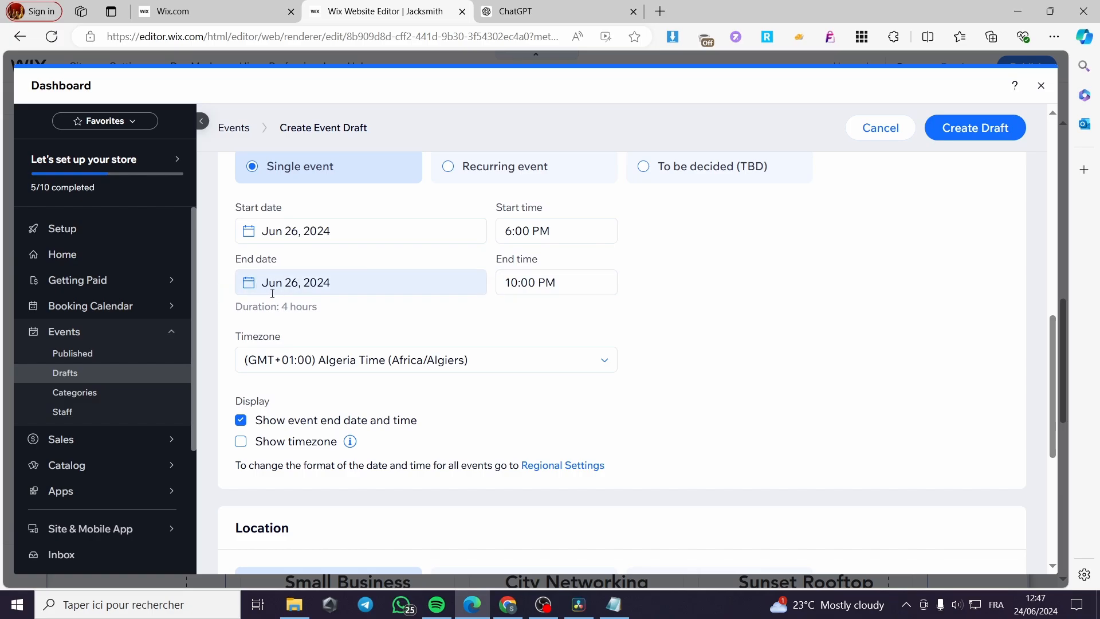
{"action": "left_click", "coordinate": [562, 283]}
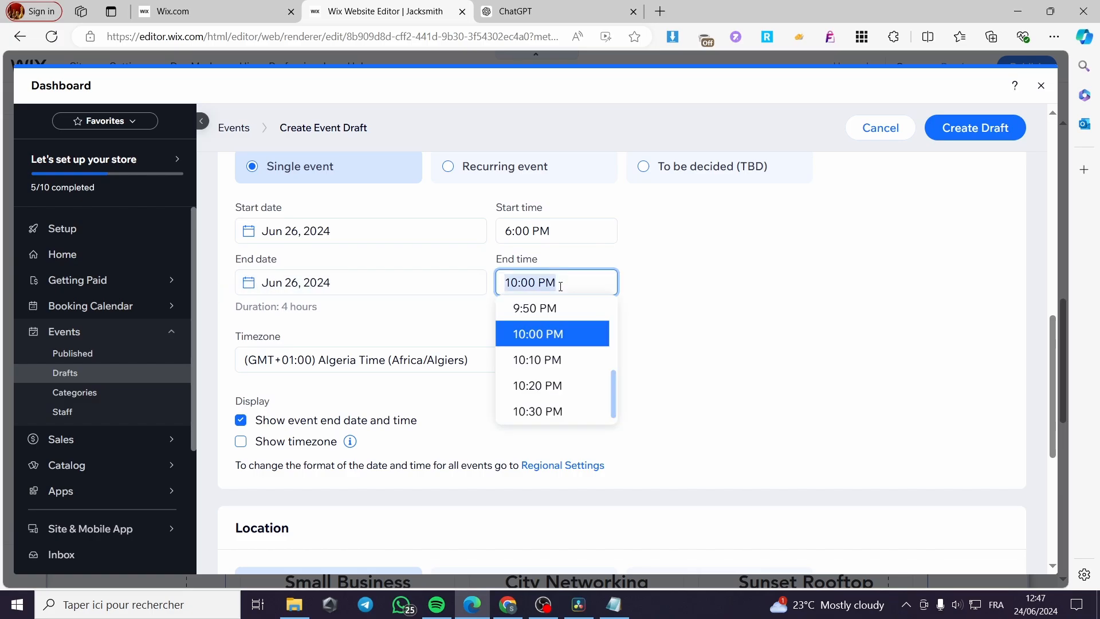
{"action": "left_click", "coordinate": [689, 378]}
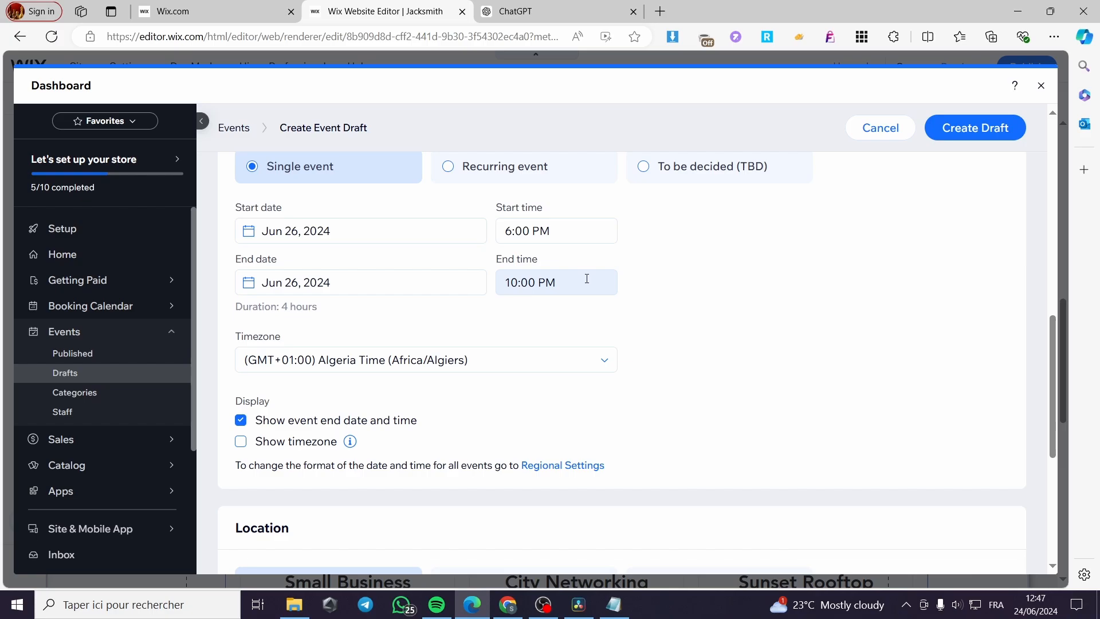
{"action": "left_click", "coordinate": [521, 358]}
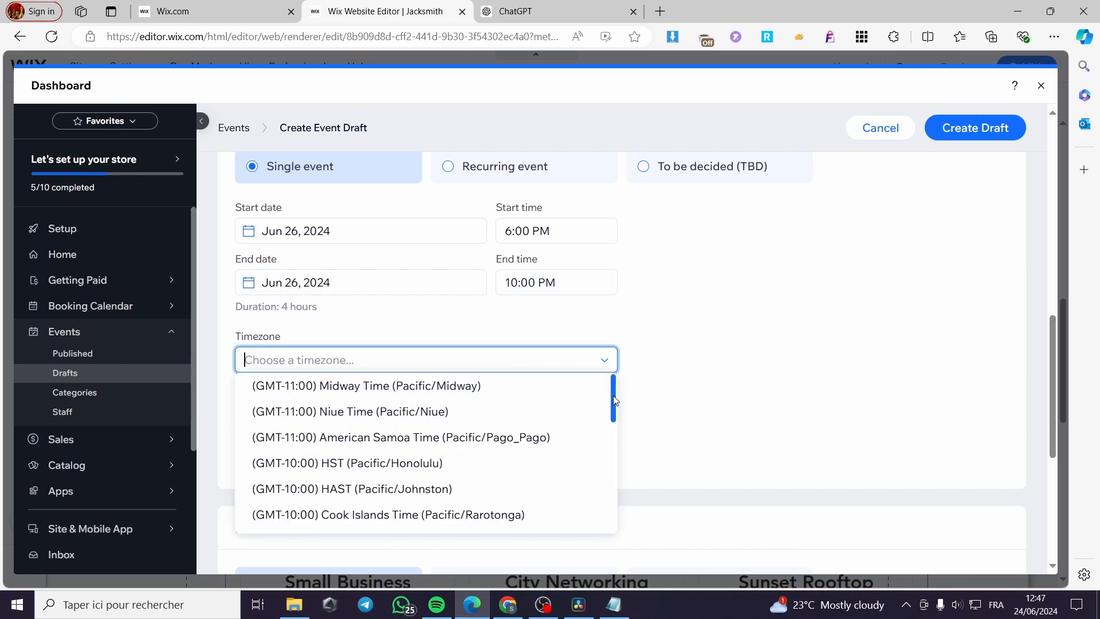
{"action": "left_click_drag", "start_coordinate": [613, 395], "coordinate": [623, 365]}
{"action": "left_click", "coordinate": [780, 345]}
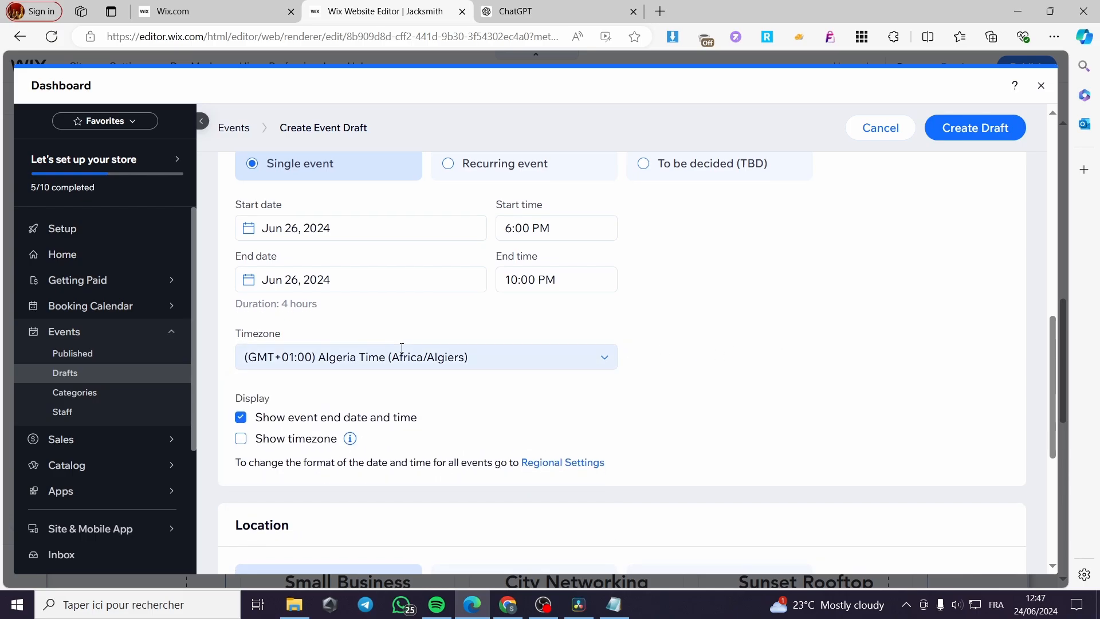
Turn on the display of the timezone for the event's date and time
{"action": "scroll", "coordinate": [564, 320], "scroll_direction": "down", "scroll_amount": 4}
{"action": "scroll", "coordinate": [338, 240], "scroll_direction": "up", "scroll_amount": 3}
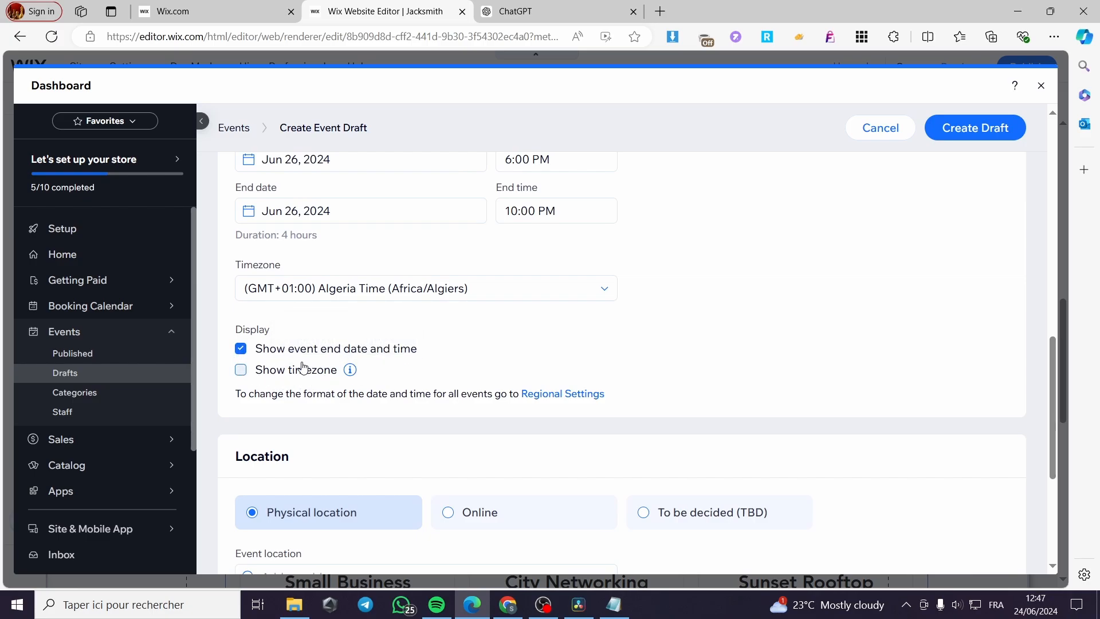
{"action": "left_click", "coordinate": [241, 370]}
Set the event's physical location to New York, NY, USA and check it on the map
{"action": "scroll", "coordinate": [643, 307], "scroll_direction": "down", "scroll_amount": 3}
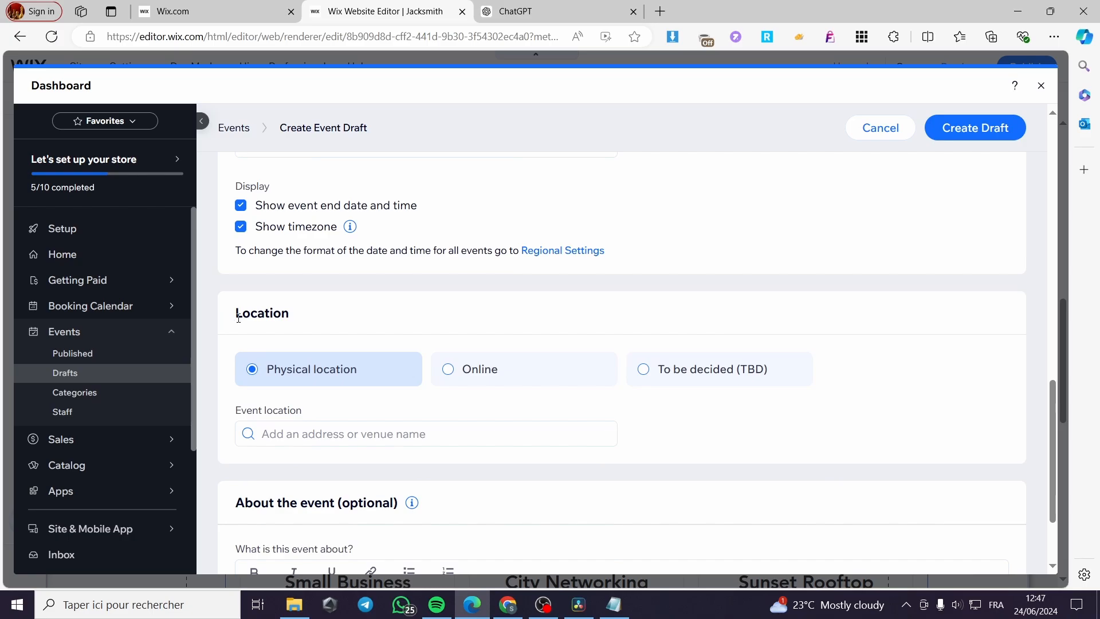
{"action": "scroll", "coordinate": [238, 317], "scroll_direction": "down", "scroll_amount": 1}
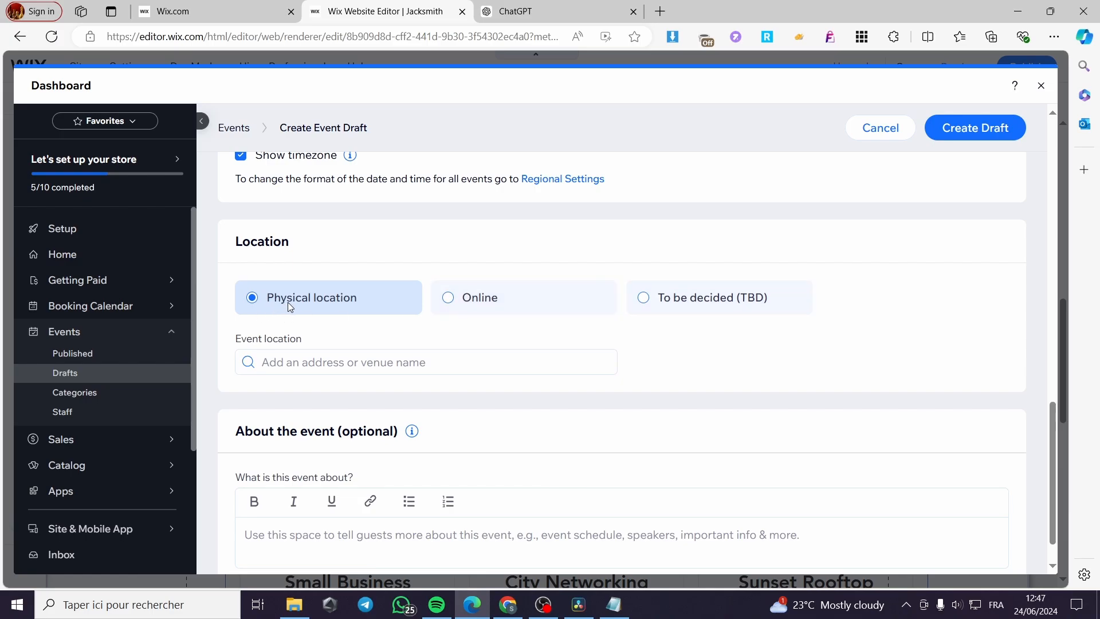
{"action": "left_click", "coordinate": [298, 364]}
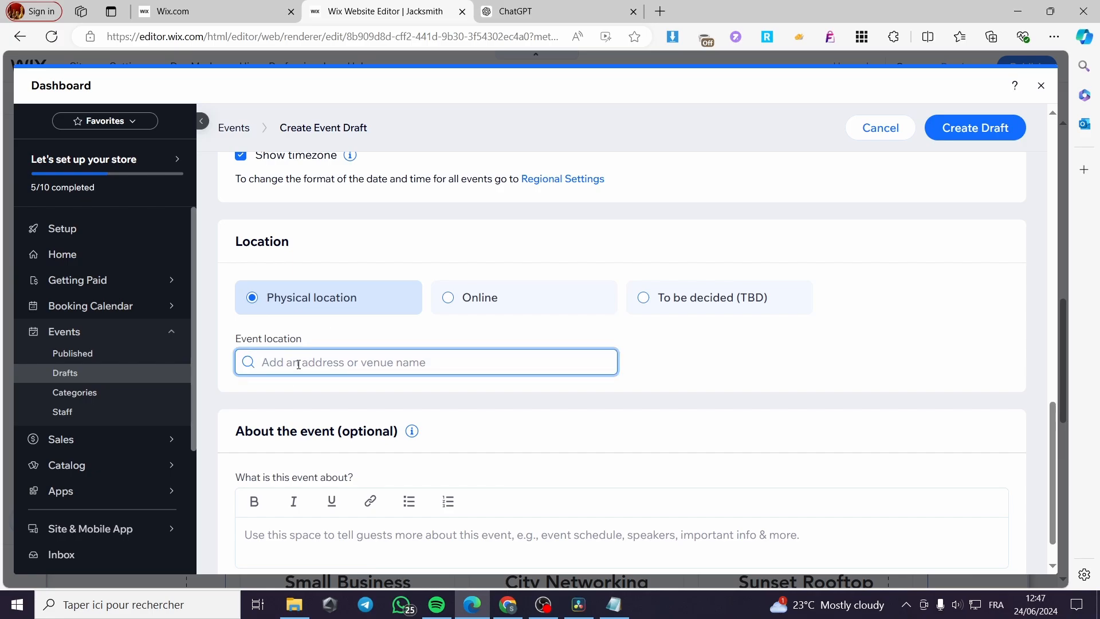
{"action": "type", "text": "new"}
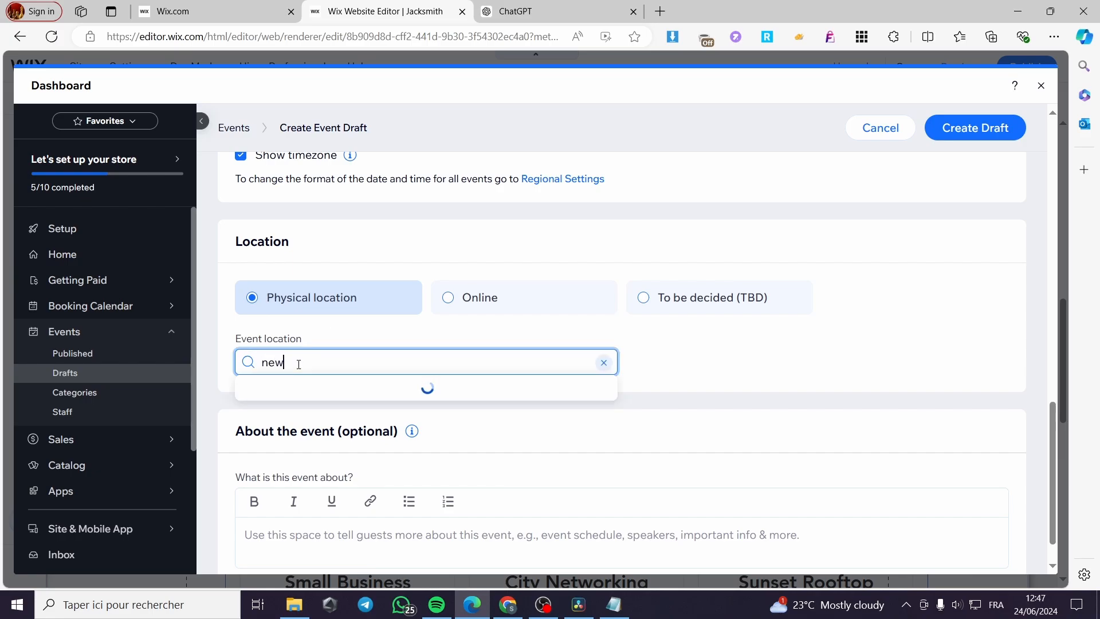
{"action": "type", "text": "york"}
{"action": "left_click", "coordinate": [319, 392]}
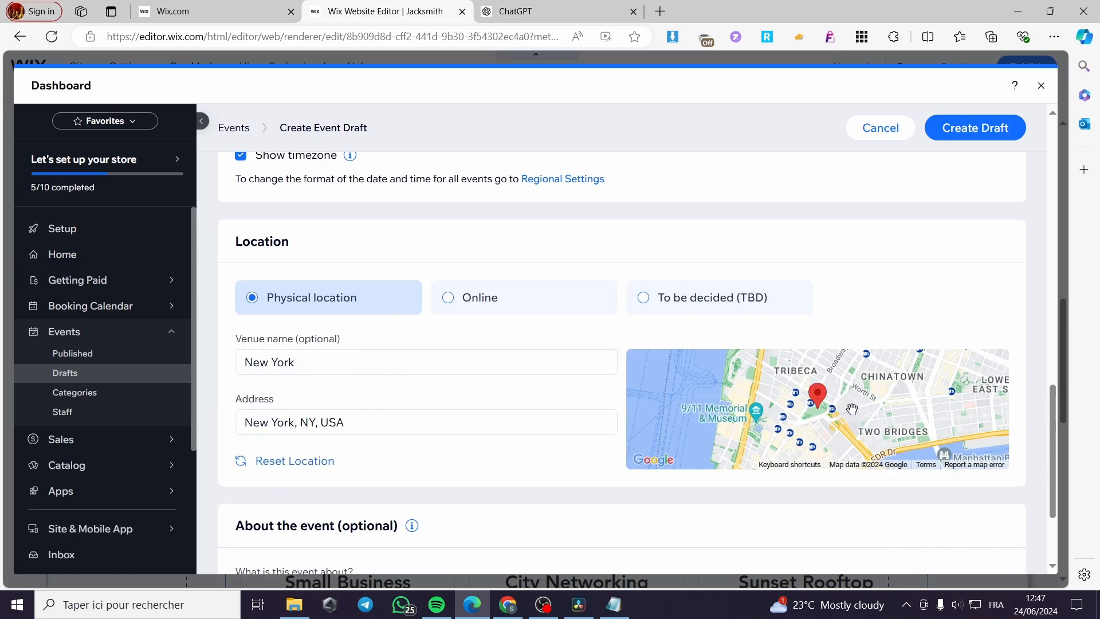
{"action": "left_click_drag", "start_coordinate": [812, 413], "coordinate": [826, 431]}
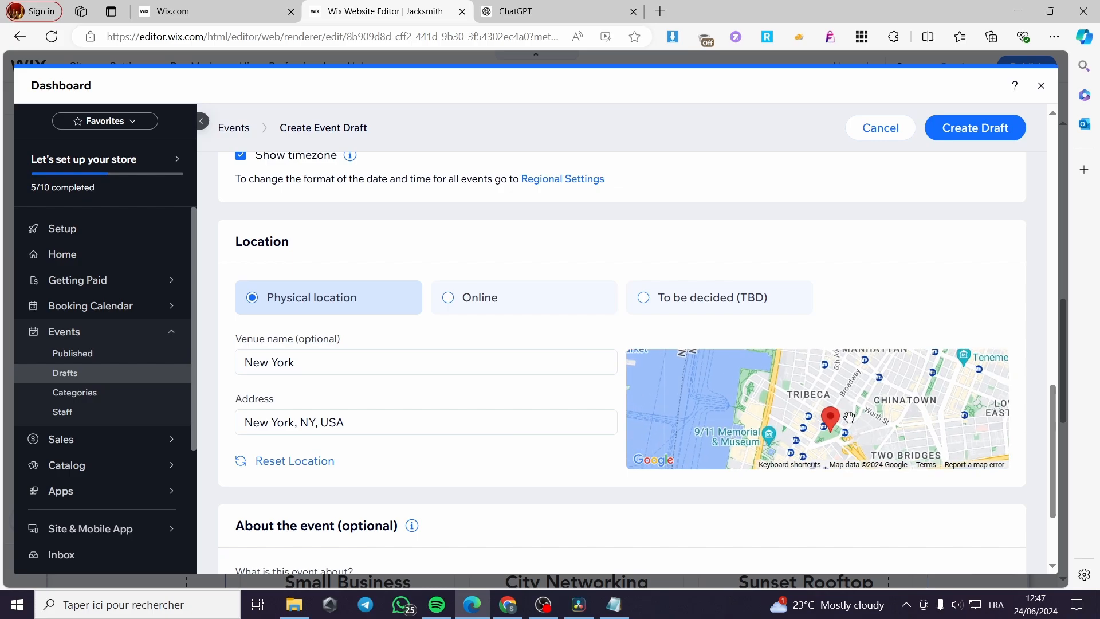
Switch to ChatGPT and send the prompt "describe me a creator event" to get text for the event's About description
{"action": "scroll", "coordinate": [648, 358], "scroll_direction": "down", "scroll_amount": 3}
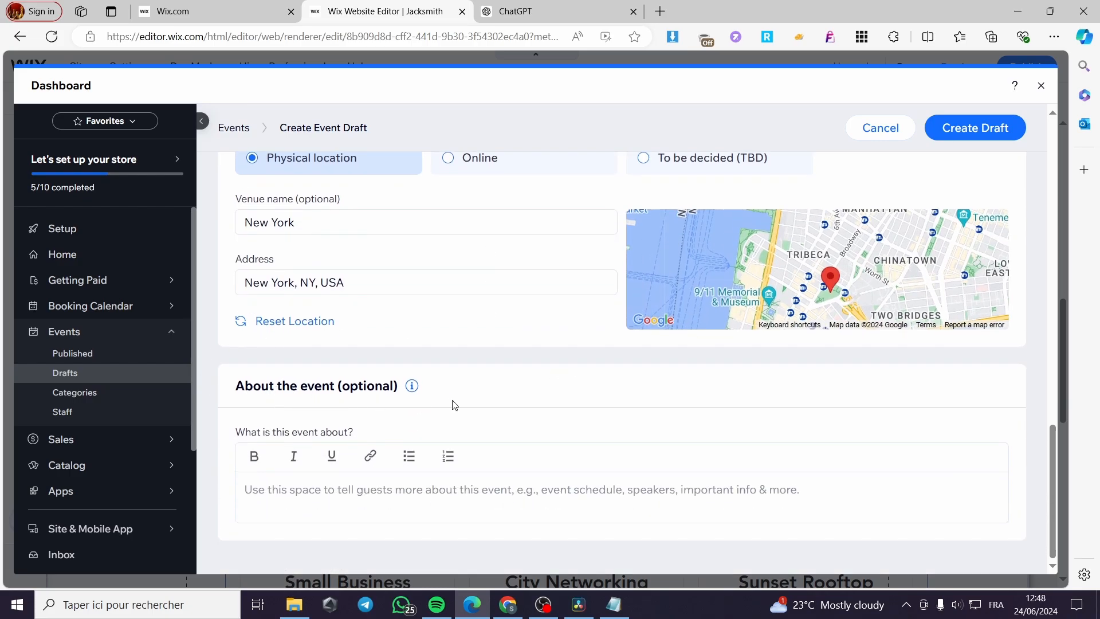
{"action": "left_click", "coordinate": [369, 489]}
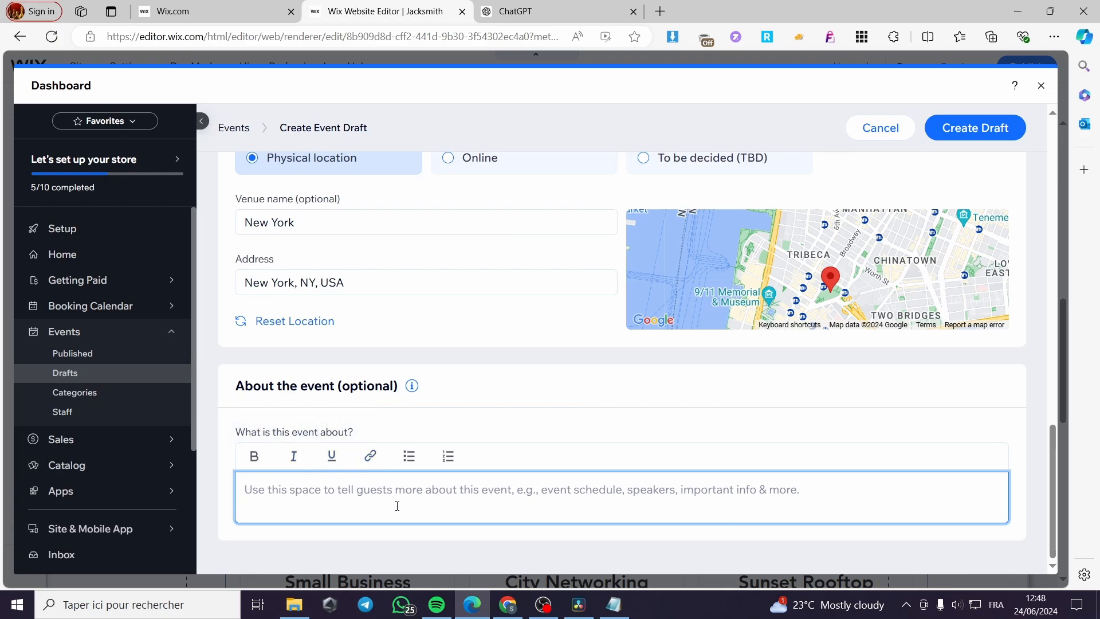
{"action": "left_click", "coordinate": [533, 6]}
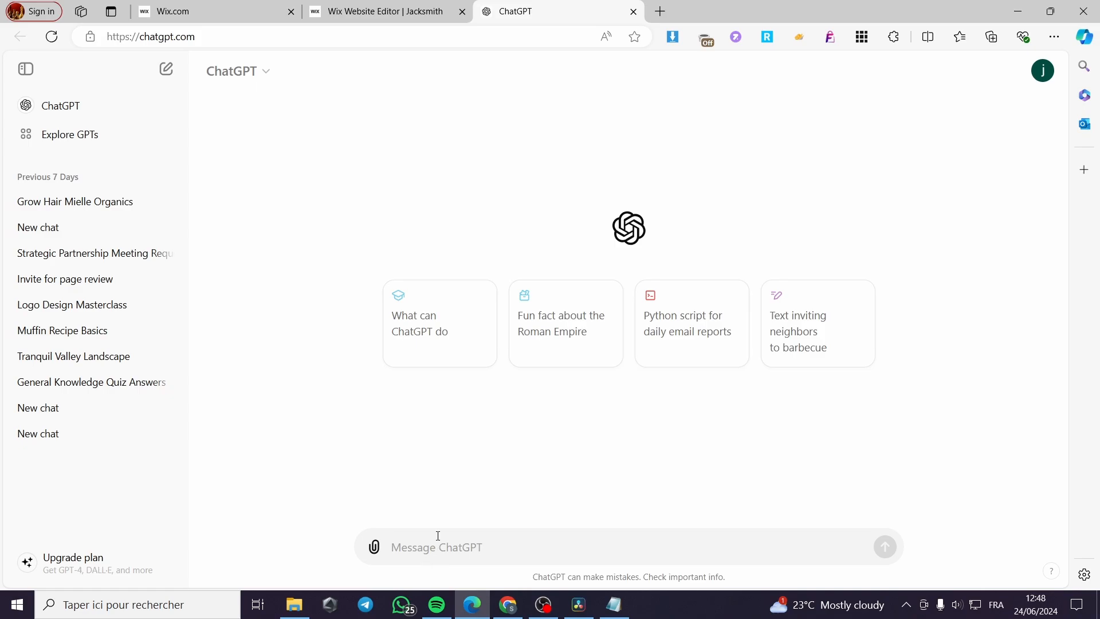
{"action": "type", "text": "descri"}
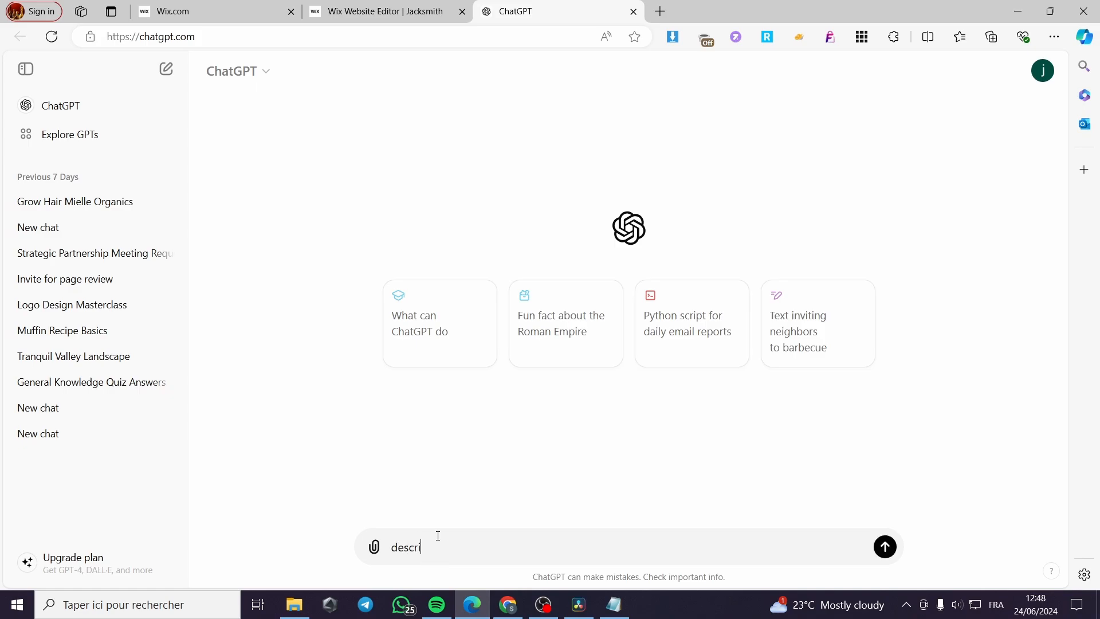
{"action": "type", "text": "be me a creator event"}
{"action": "key", "text": "Return"}
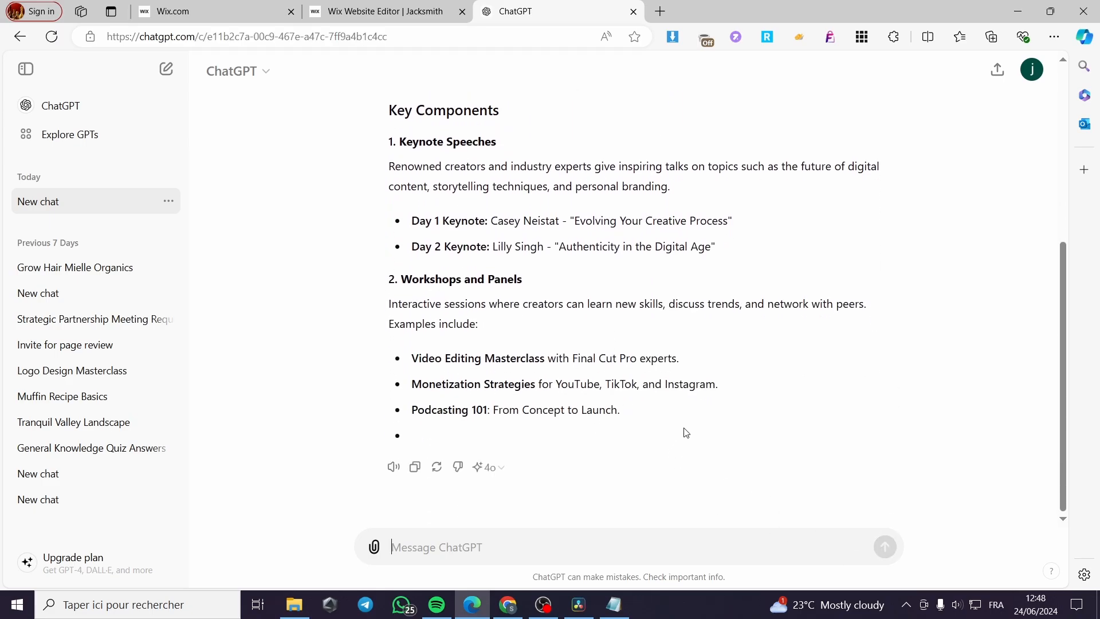
Copy the whole ChatGPT reply into the event's "What is this event about?" description and remove the empty last bullet
{"action": "left_click_drag", "start_coordinate": [735, 428], "coordinate": [386, 183]}
{"action": "key", "text": "ctrl+c"}
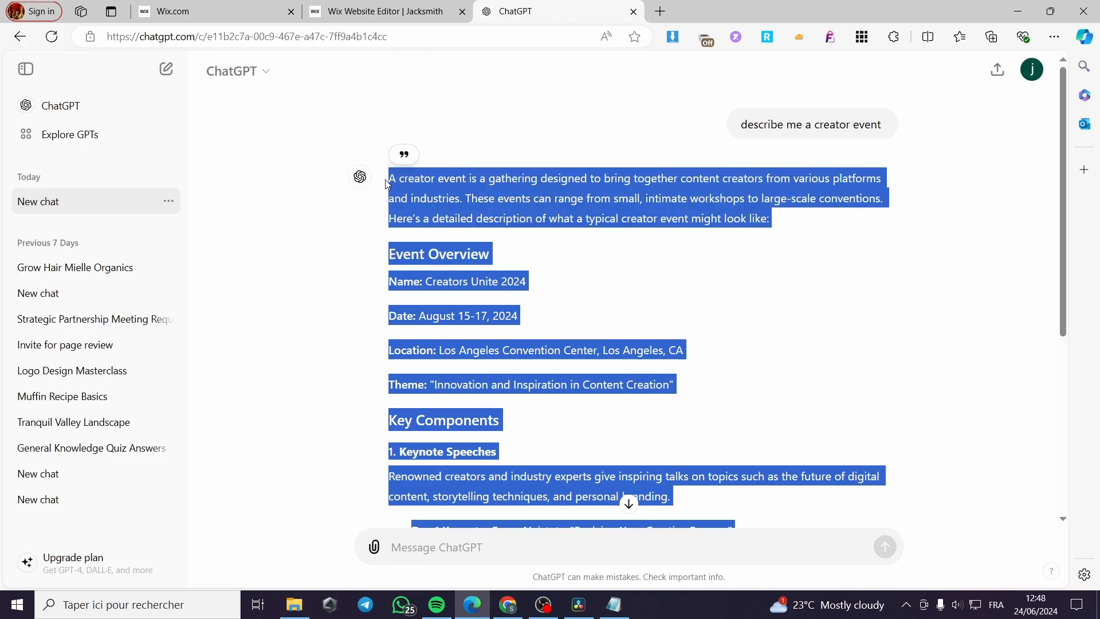
{"action": "left_click", "coordinate": [372, 11]}
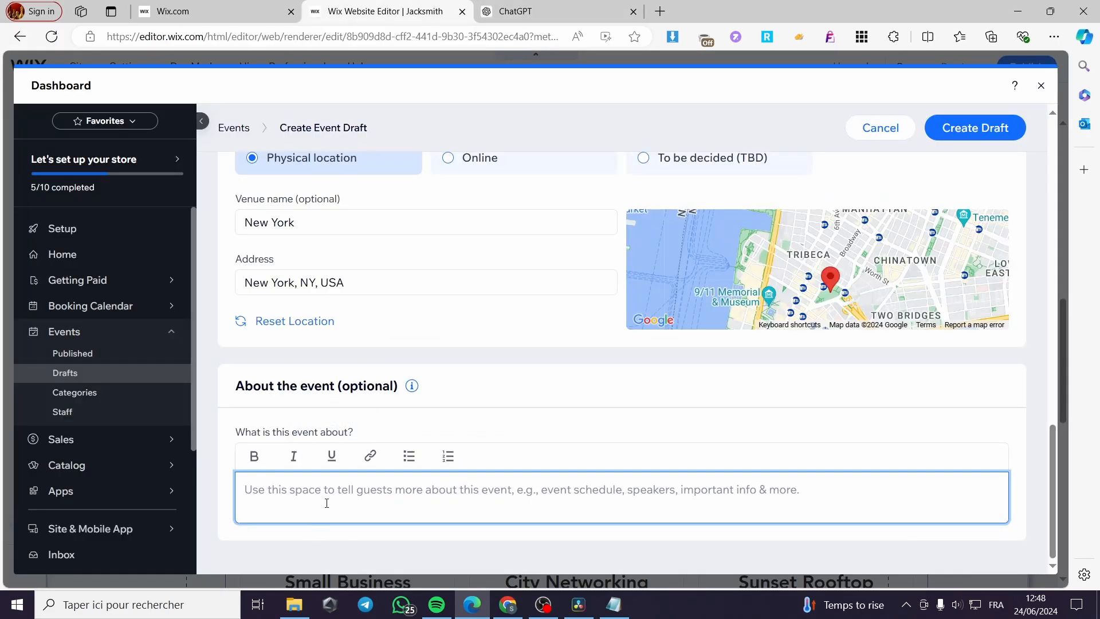
{"action": "key", "text": "ctrl+v"}
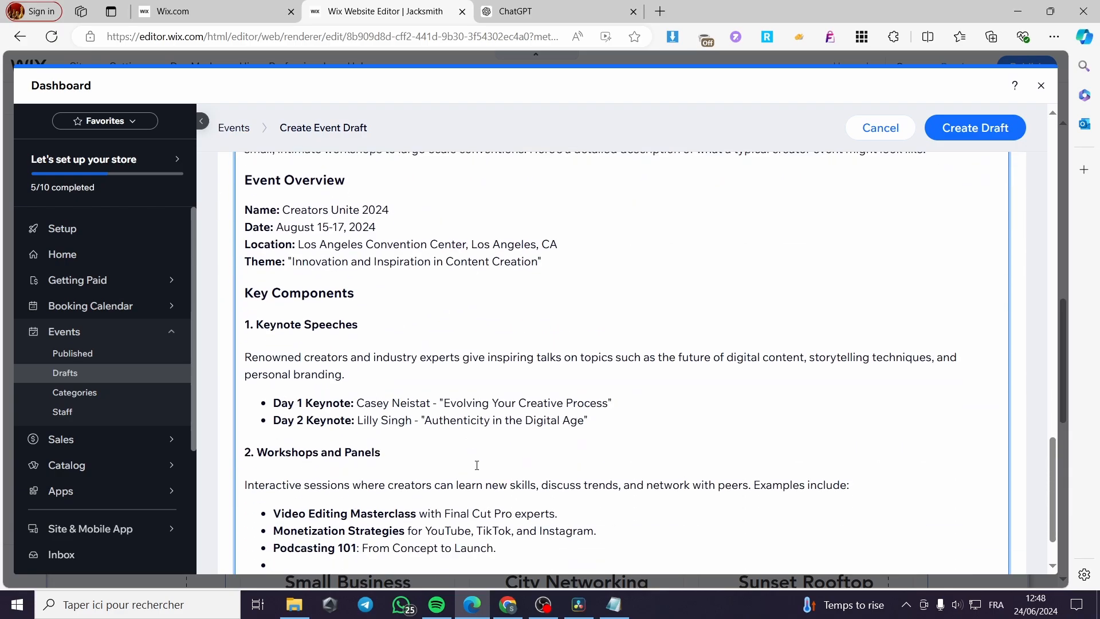
{"action": "scroll", "coordinate": [304, 481], "scroll_direction": "up", "scroll_amount": 1}
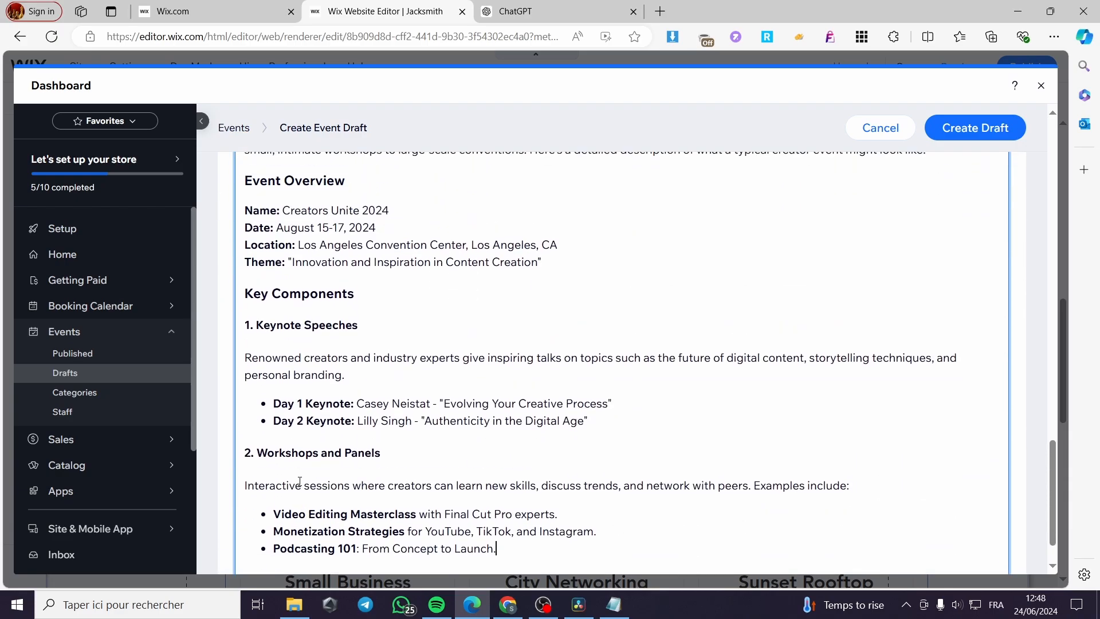
{"action": "scroll", "coordinate": [524, 493], "scroll_direction": "down", "scroll_amount": 1}
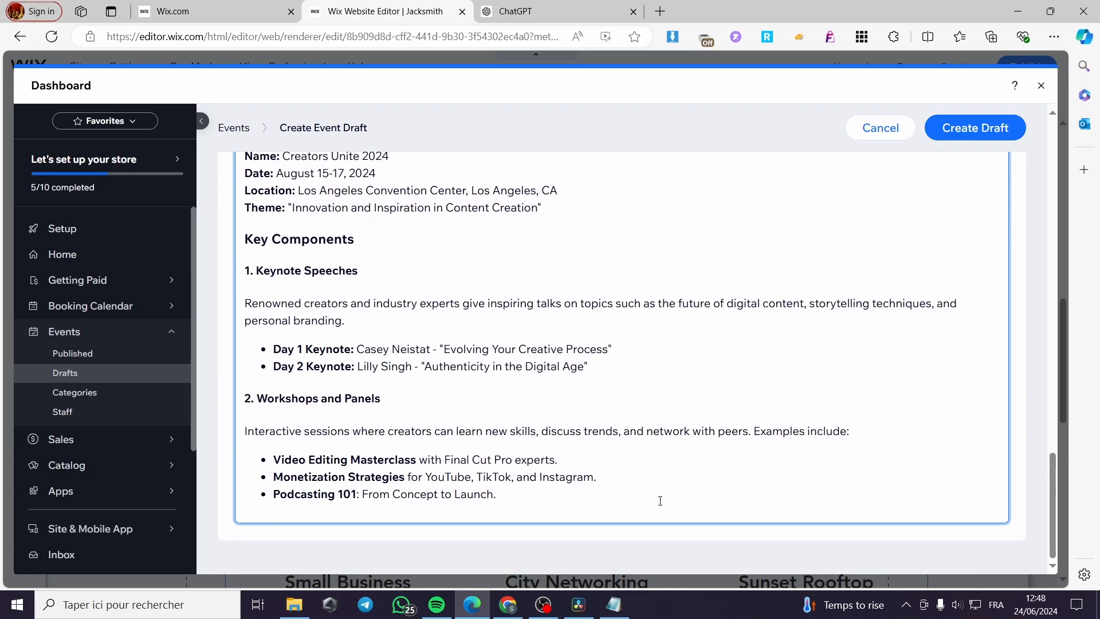
Open the image chooser for the event image in the draft's General info section
{"action": "scroll", "coordinate": [660, 500], "scroll_direction": "up", "scroll_amount": 15}
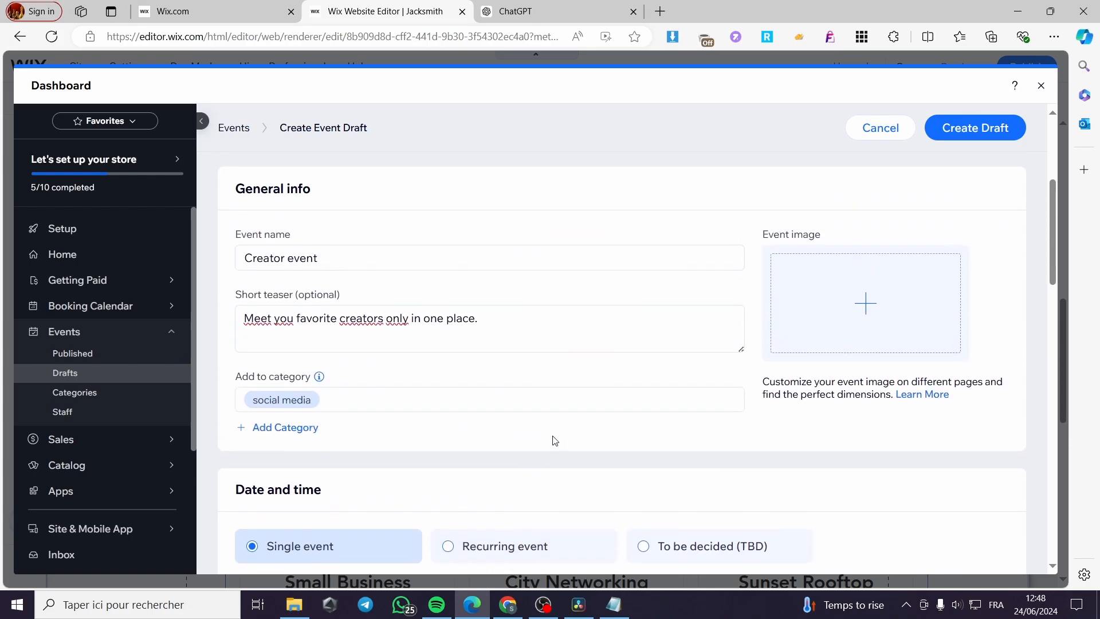
{"action": "scroll", "coordinate": [555, 441], "scroll_direction": "up", "scroll_amount": 4}
{"action": "scroll", "coordinate": [795, 407], "scroll_direction": "down", "scroll_amount": 5}
{"action": "scroll", "coordinate": [839, 412], "scroll_direction": "up", "scroll_amount": 2}
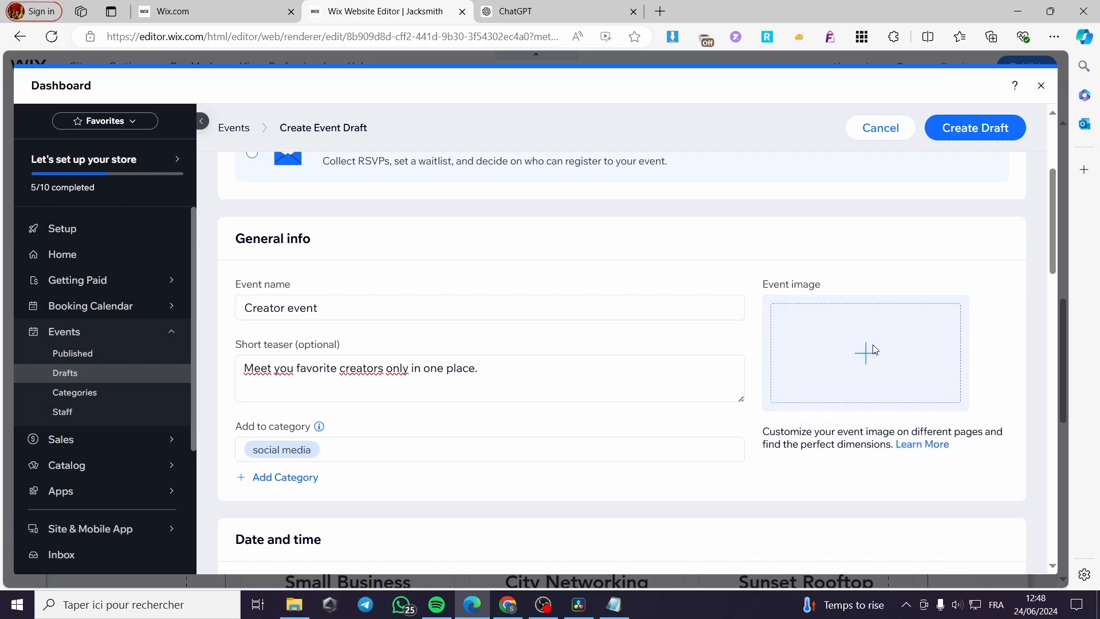
{"action": "left_click", "coordinate": [867, 378]}
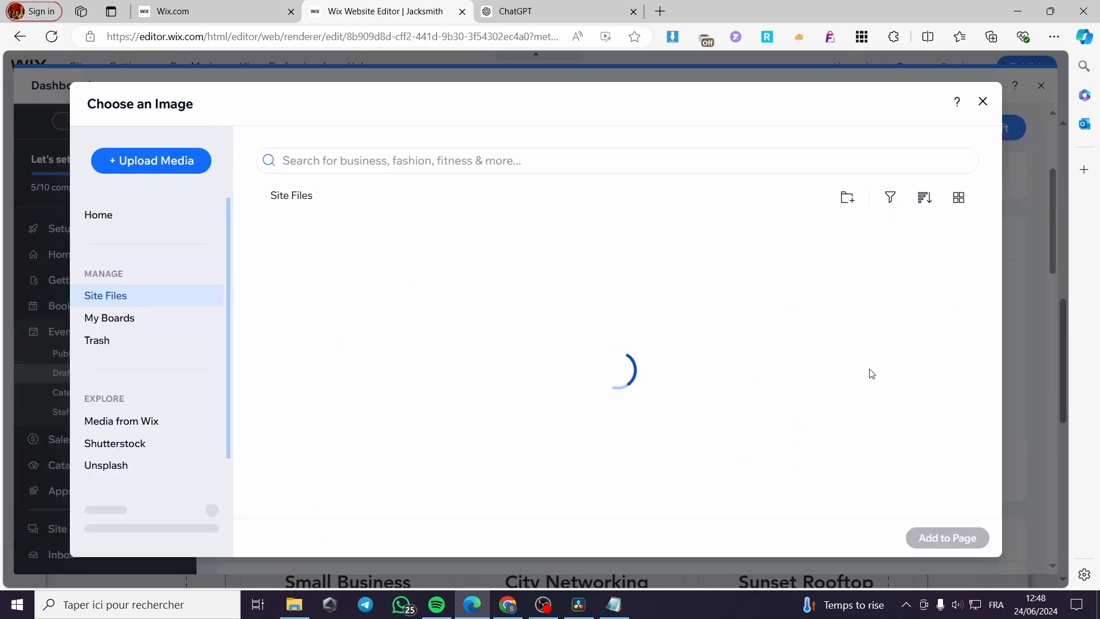
{"action": "left_click", "coordinate": [138, 161]}
{"action": "left_click", "coordinate": [537, 349]}
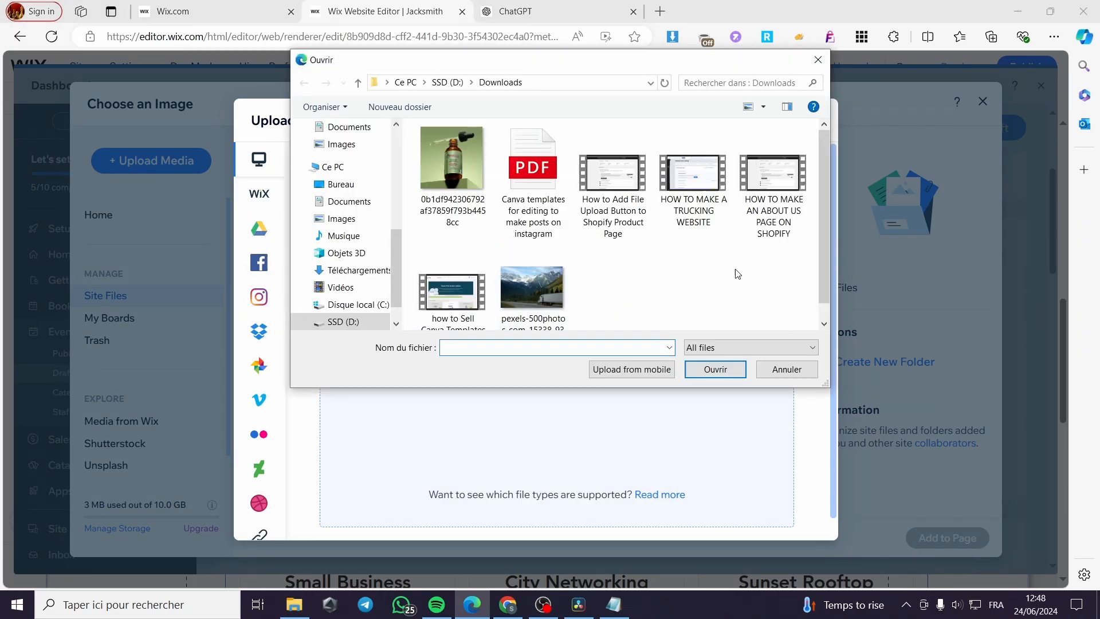
{"action": "left_click", "coordinate": [529, 300]}
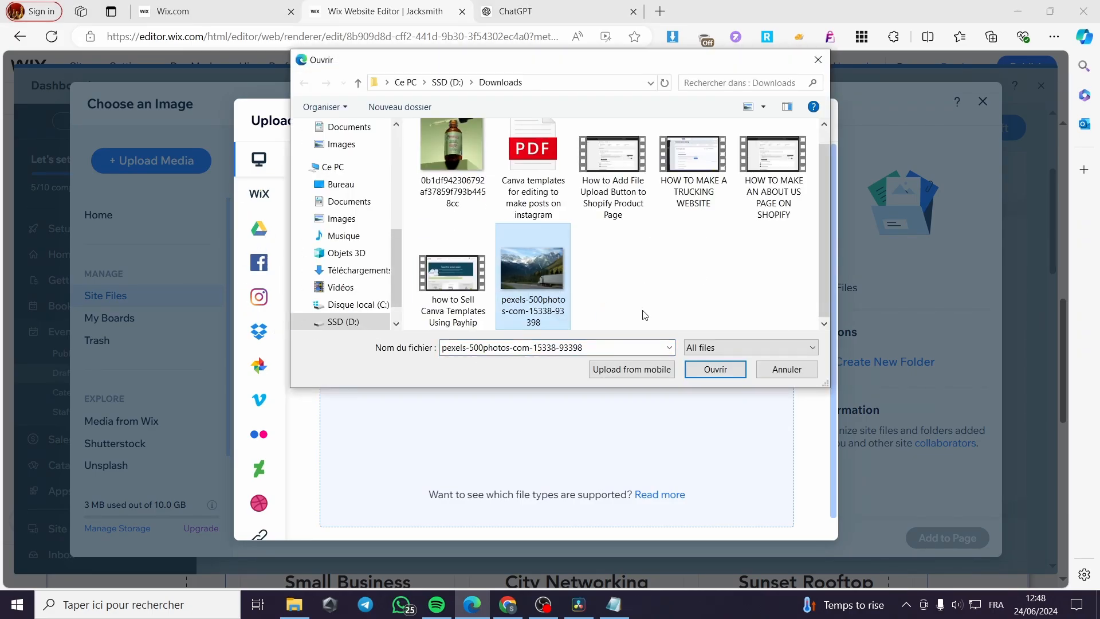
{"action": "left_click", "coordinate": [715, 369]}
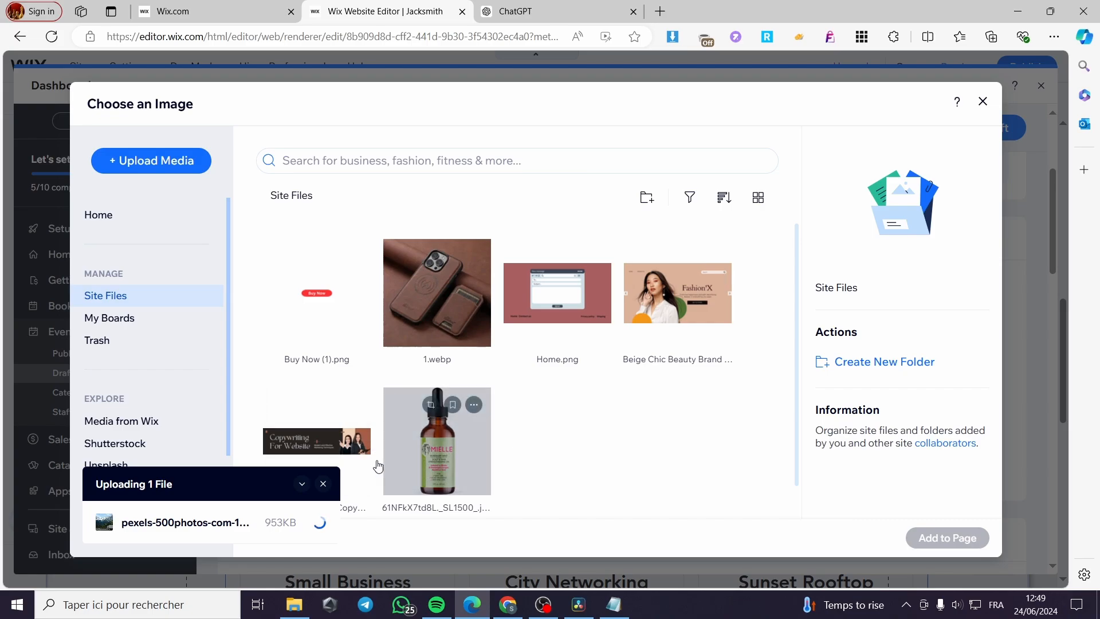
{"action": "left_click", "coordinate": [322, 484]}
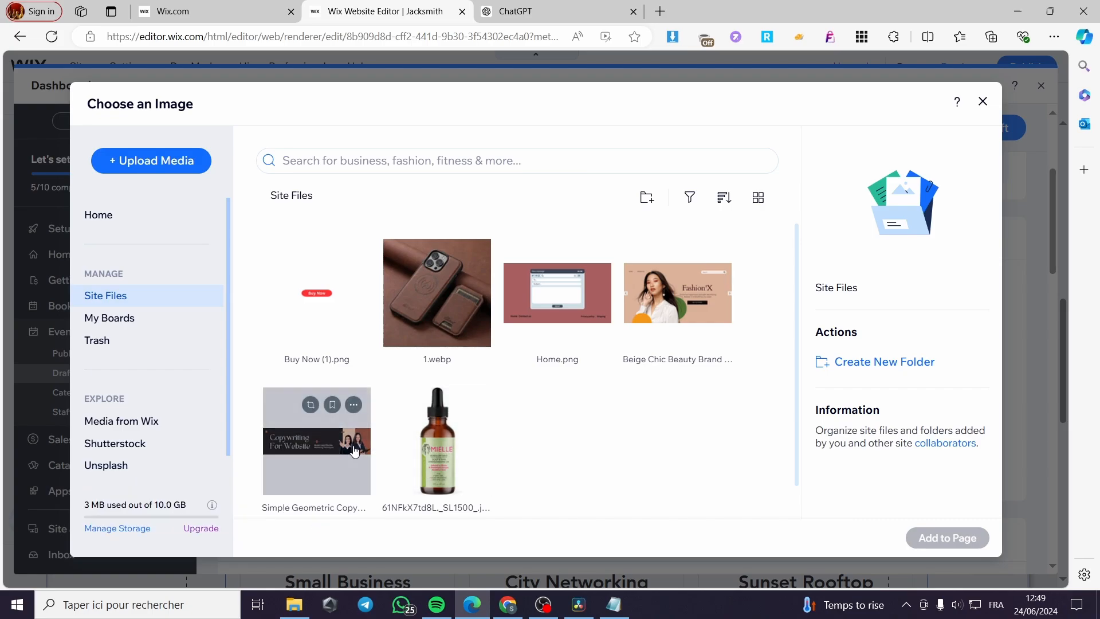
Use the "Copywriting For Website" banner from the site files as the event image and create the event draft
{"action": "left_click", "coordinate": [322, 446]}
{"action": "left_click", "coordinate": [947, 537]}
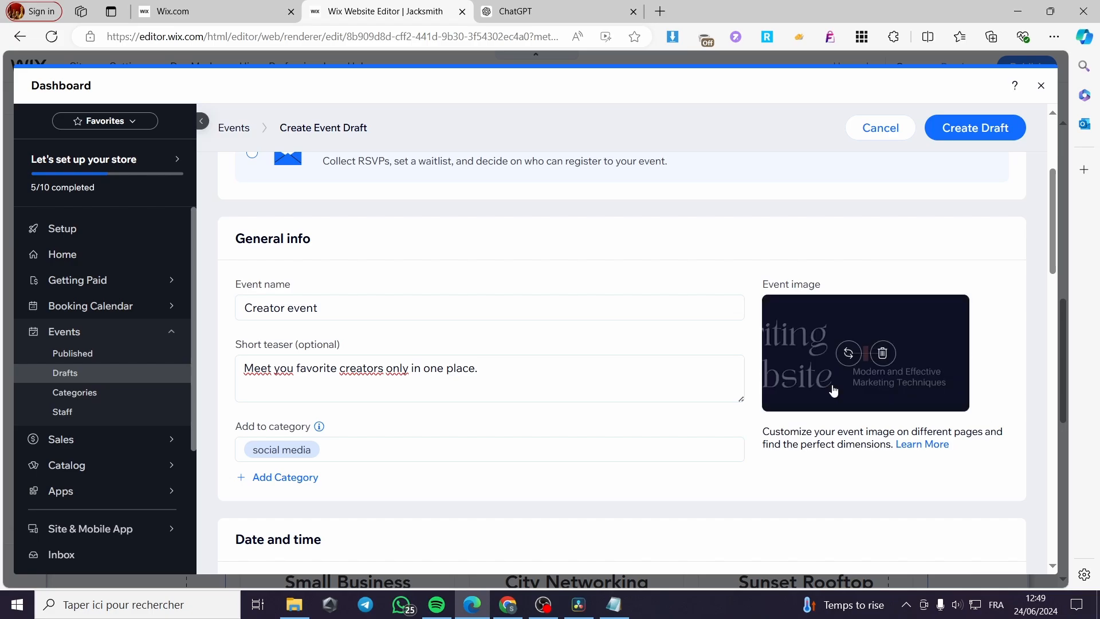
{"action": "left_click", "coordinate": [981, 132]}
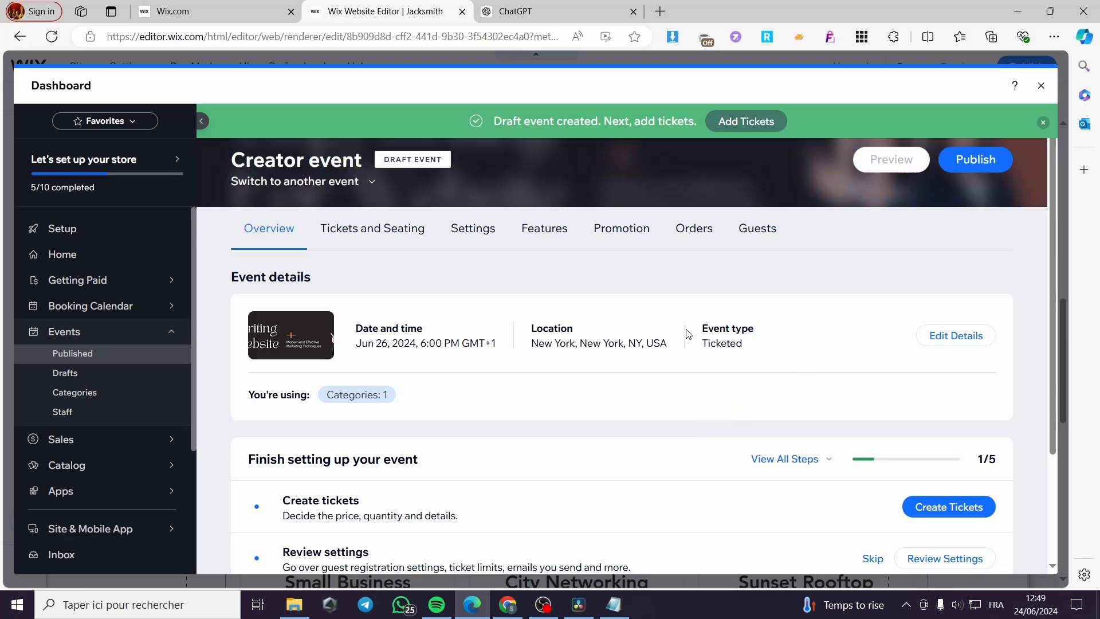
Start a new ticket for the Creator event and name it "VIP ticket"
{"action": "scroll", "coordinate": [531, 390], "scroll_direction": "down", "scroll_amount": 1}
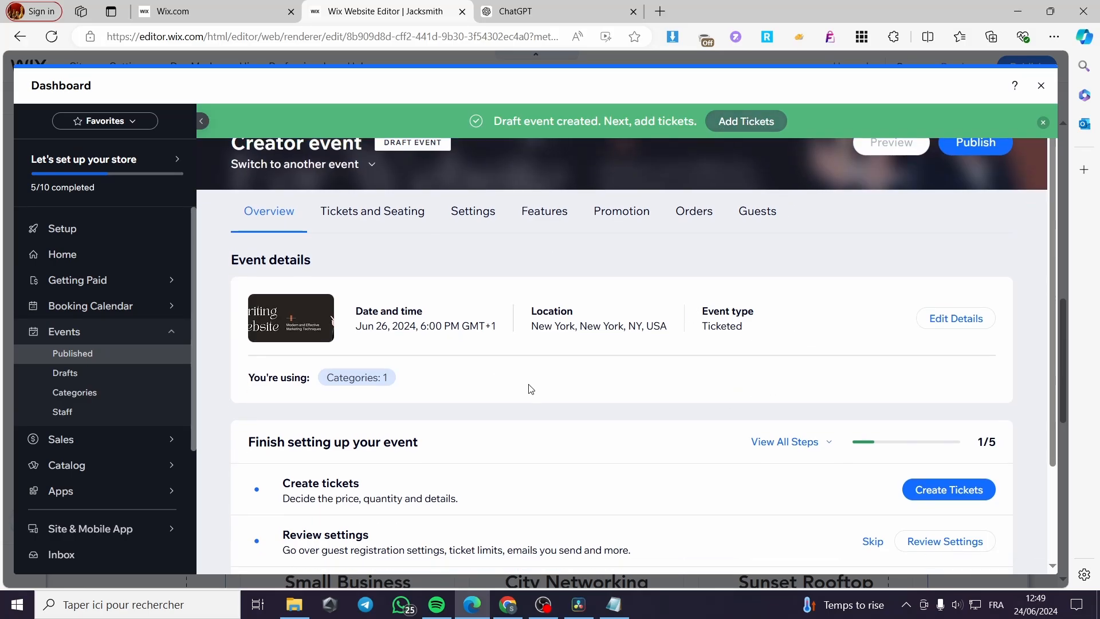
{"action": "scroll", "coordinate": [688, 406], "scroll_direction": "down", "scroll_amount": 2}
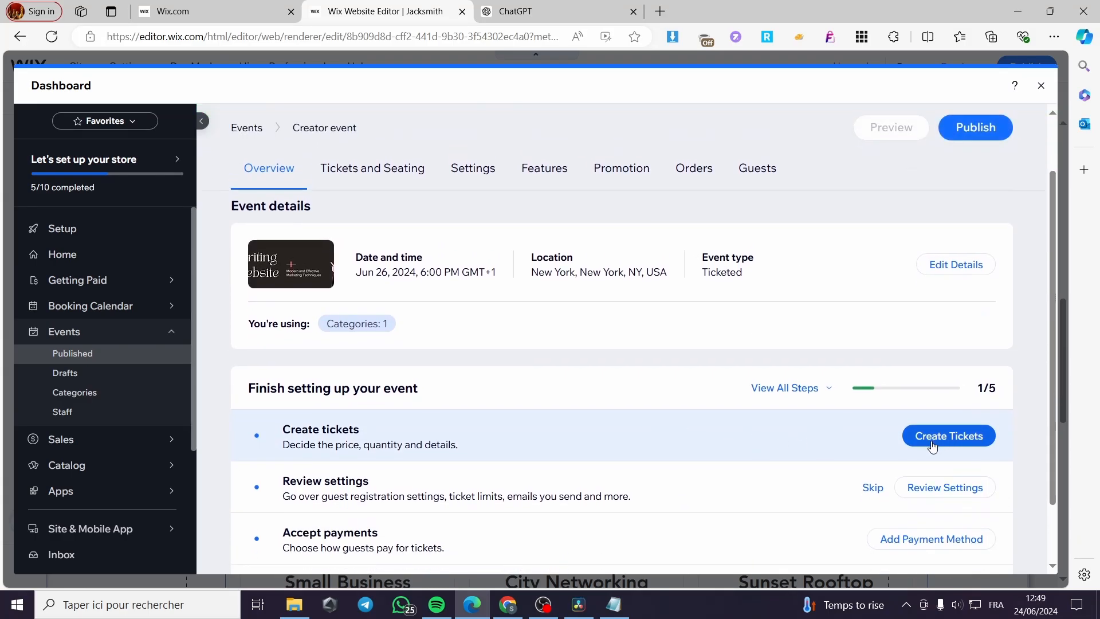
{"action": "left_click", "coordinate": [950, 441]}
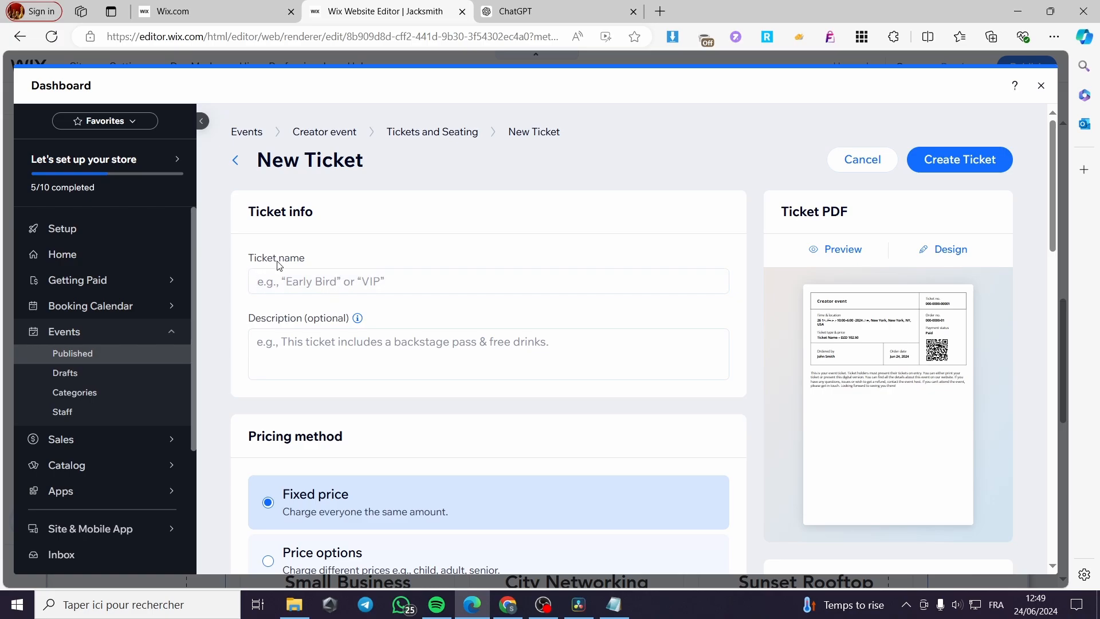
{"action": "left_click", "coordinate": [340, 279]}
{"action": "type", "text": "Vip"}
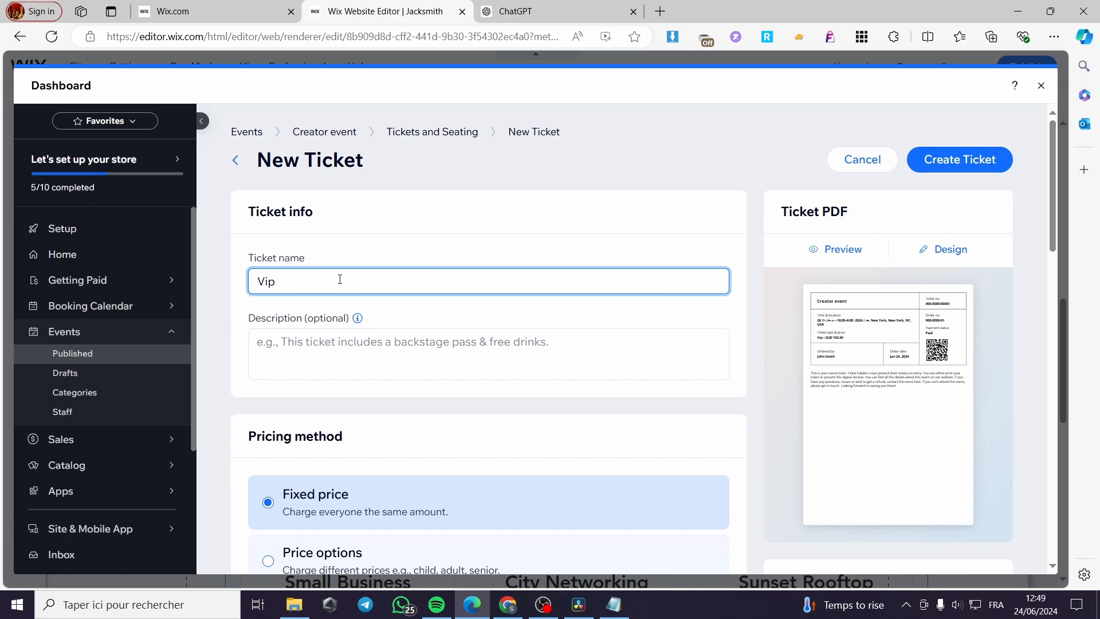
{"action": "key", "text": "BackSpace"}
{"action": "key", "text": "BackSpace"}
{"action": "type", "text": "IP ticke"}
Copy the ticket name "VIP ticket" into the ticket's description
{"action": "left_click_drag", "start_coordinate": [324, 290], "coordinate": [208, 288]}
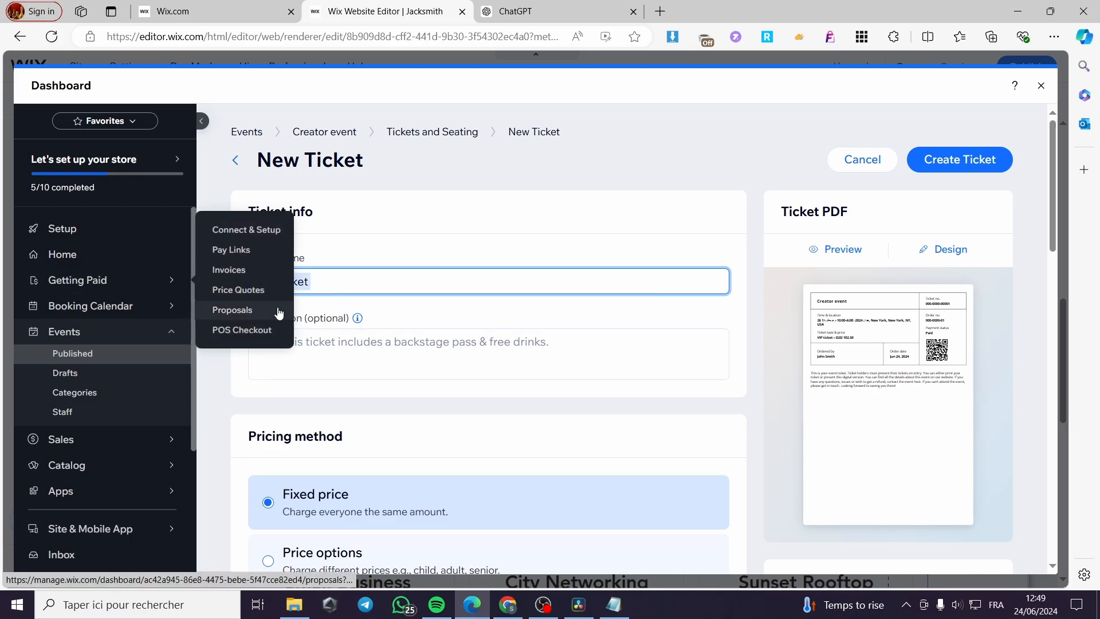
{"action": "key", "text": "ctrl+c"}
{"action": "left_click", "coordinate": [411, 362]}
{"action": "key", "text": "ctrl+v"}
Try the Price options pricing method for the ticket and switch back to Fixed price
{"action": "scroll", "coordinate": [330, 310], "scroll_direction": "down", "scroll_amount": 3}
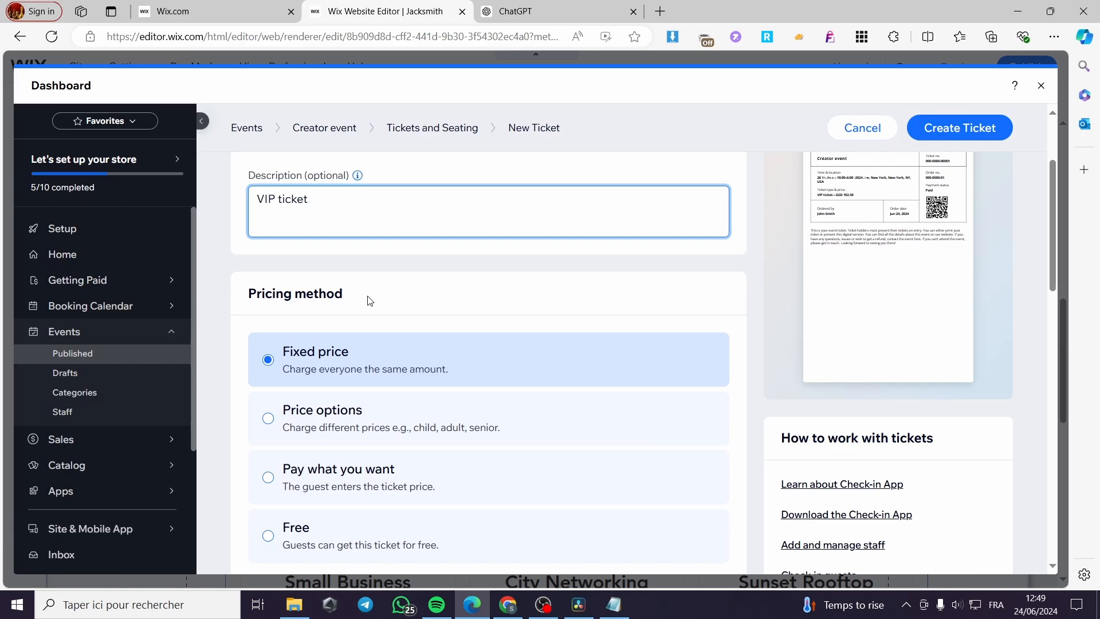
{"action": "scroll", "coordinate": [330, 398], "scroll_direction": "down", "scroll_amount": 3}
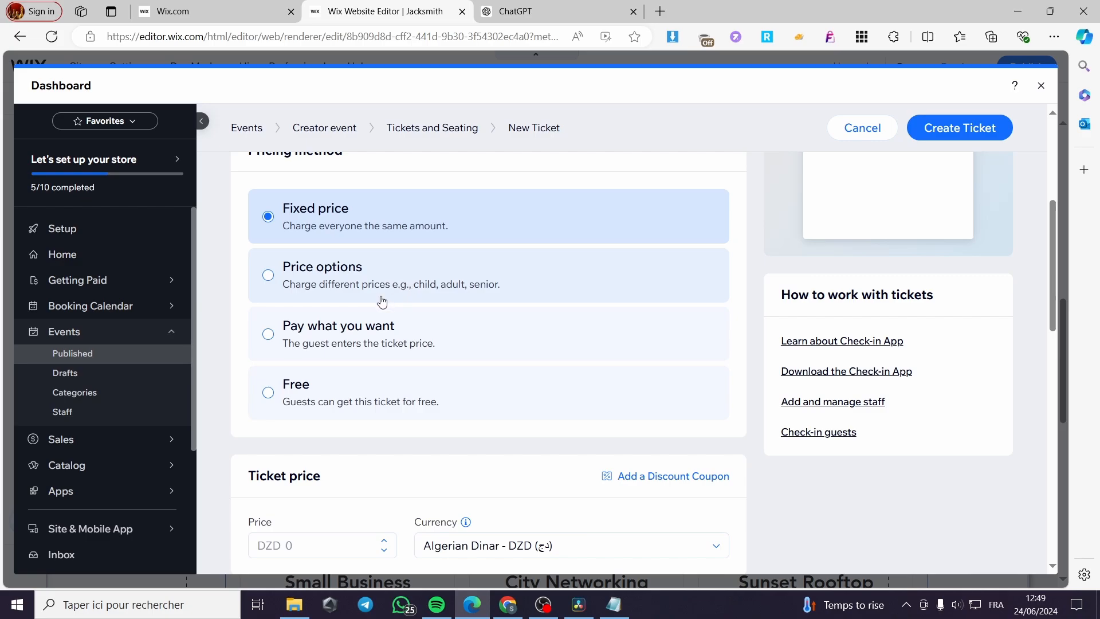
{"action": "left_click", "coordinate": [447, 294]}
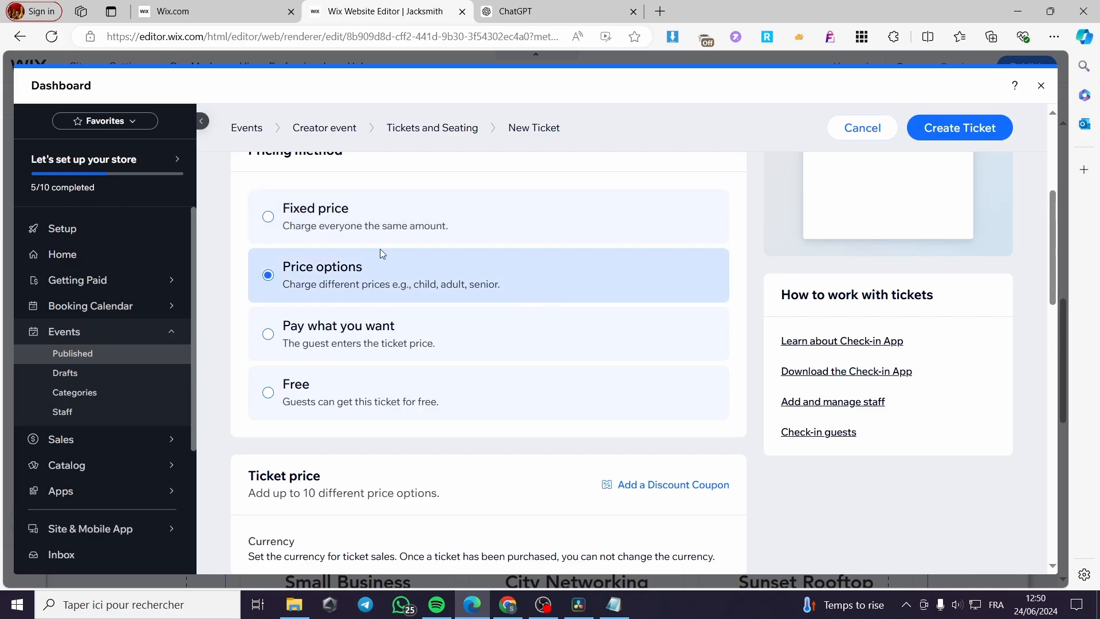
{"action": "left_click", "coordinate": [398, 228]}
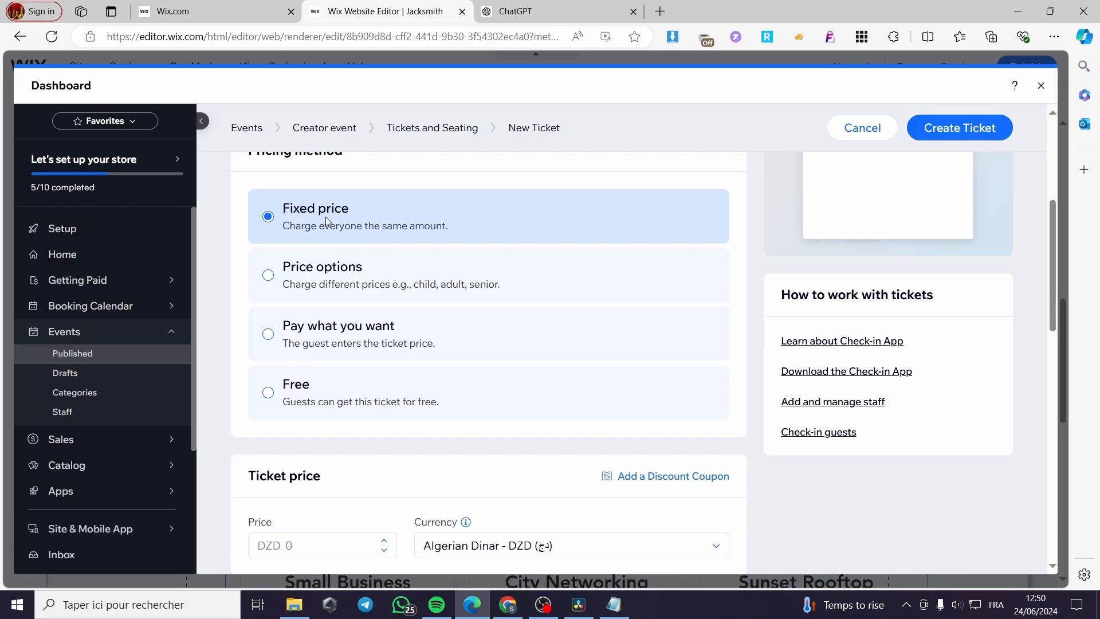
Set the ticket price currency to US Dollar - USD ($)
{"action": "scroll", "coordinate": [447, 250], "scroll_direction": "down", "scroll_amount": 4}
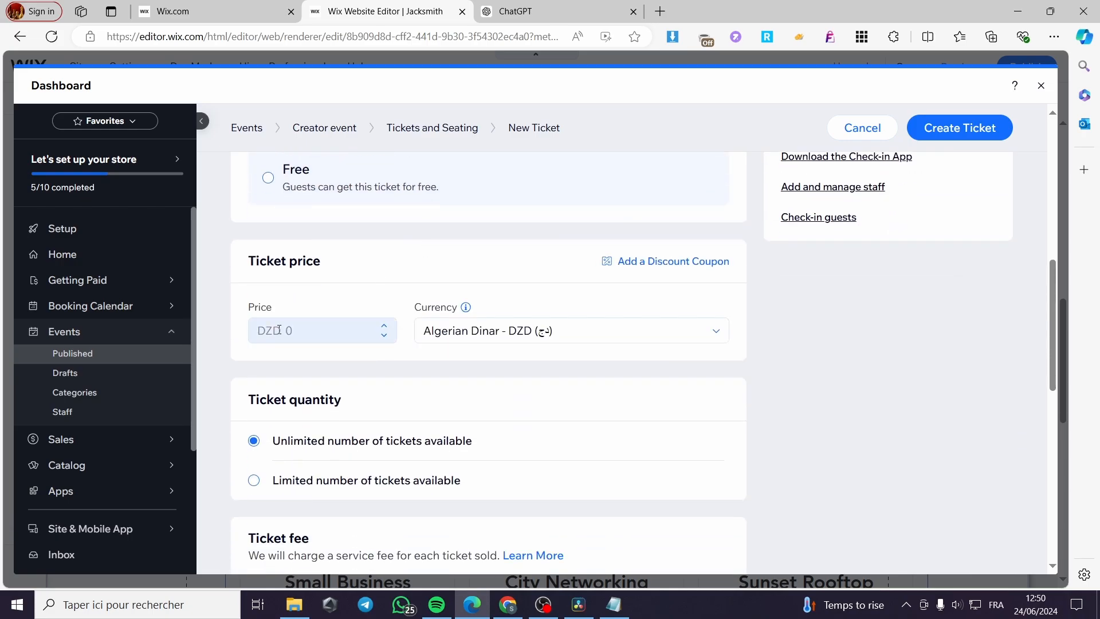
{"action": "left_click", "coordinate": [596, 331]}
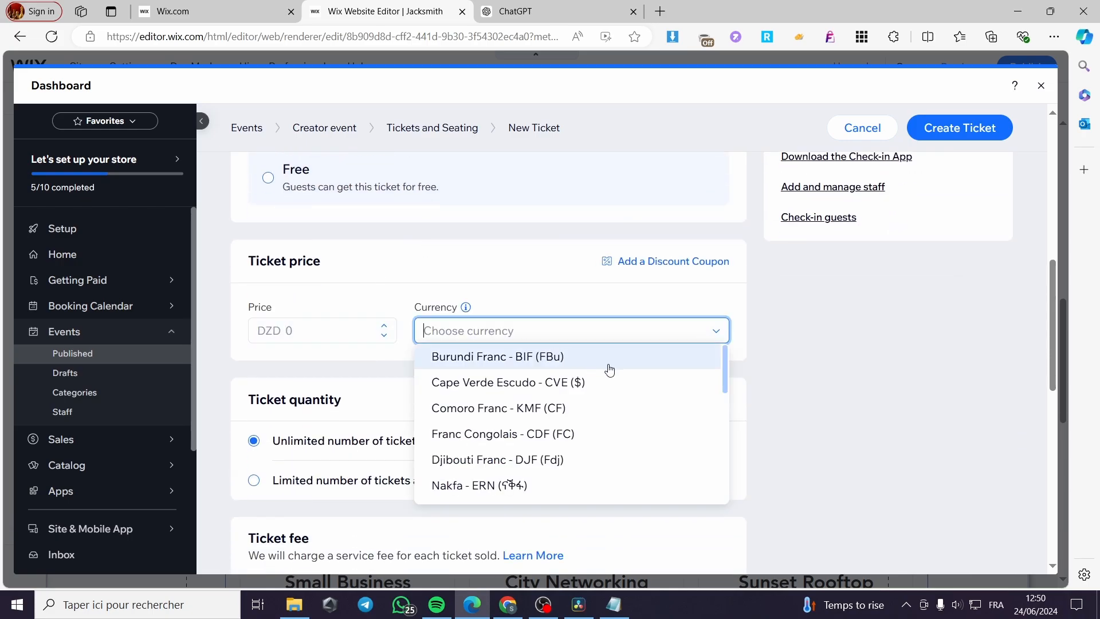
{"action": "type", "text": "d"}
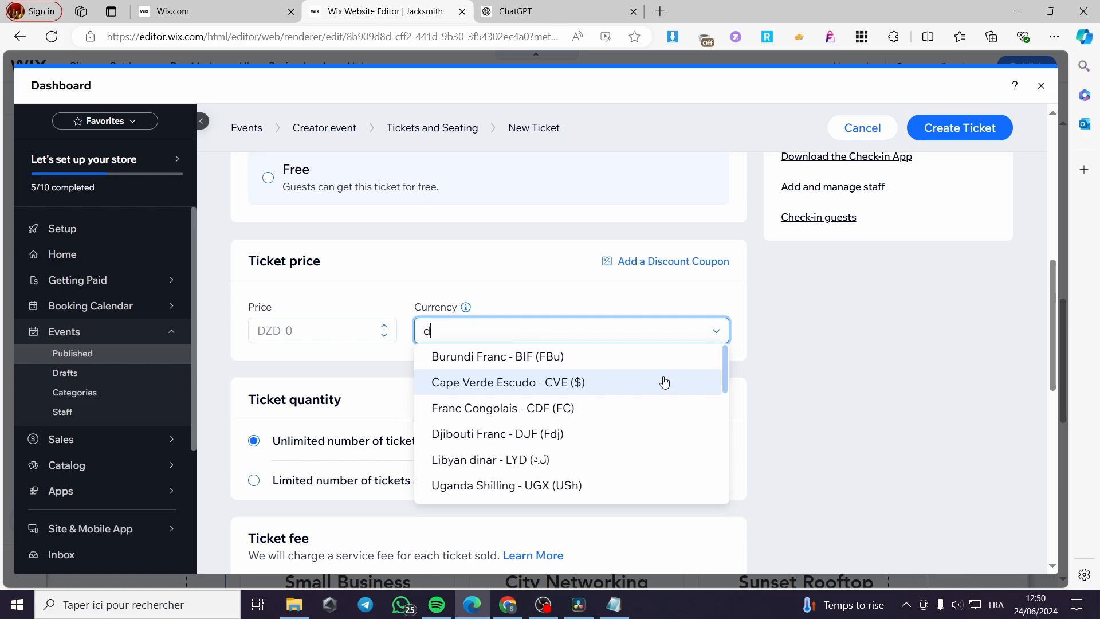
{"action": "type", "text": "ola"}
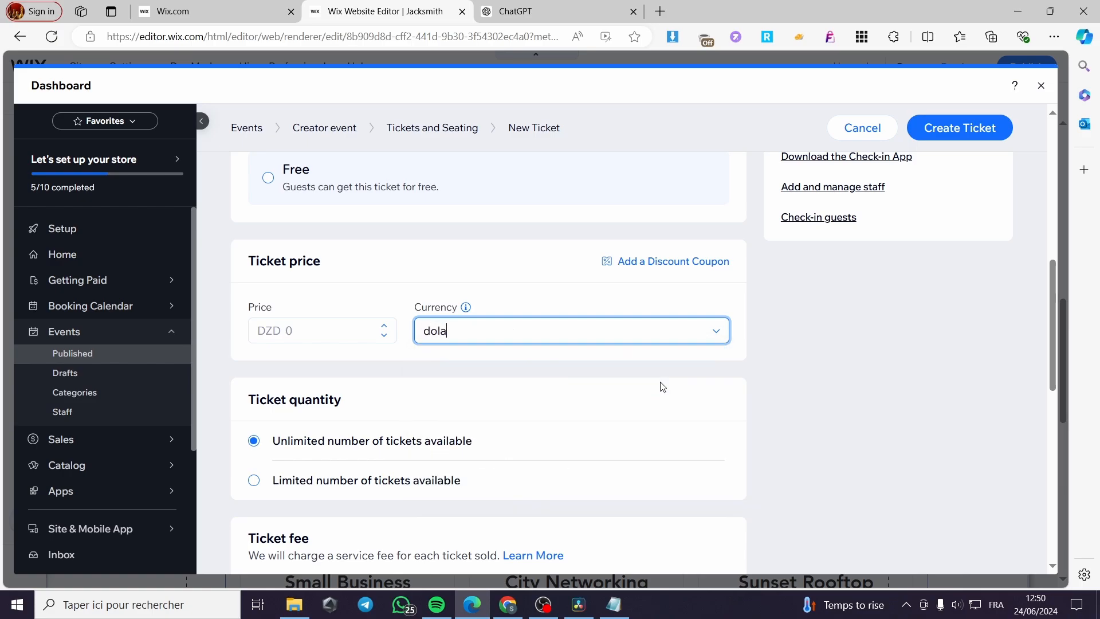
{"action": "key", "text": "BackSpace"}
{"action": "key", "text": "BackSpace"}
{"action": "key", "text": "BackSpace"}
{"action": "key", "text": "BackSpace"}
{"action": "type", "text": "u"}
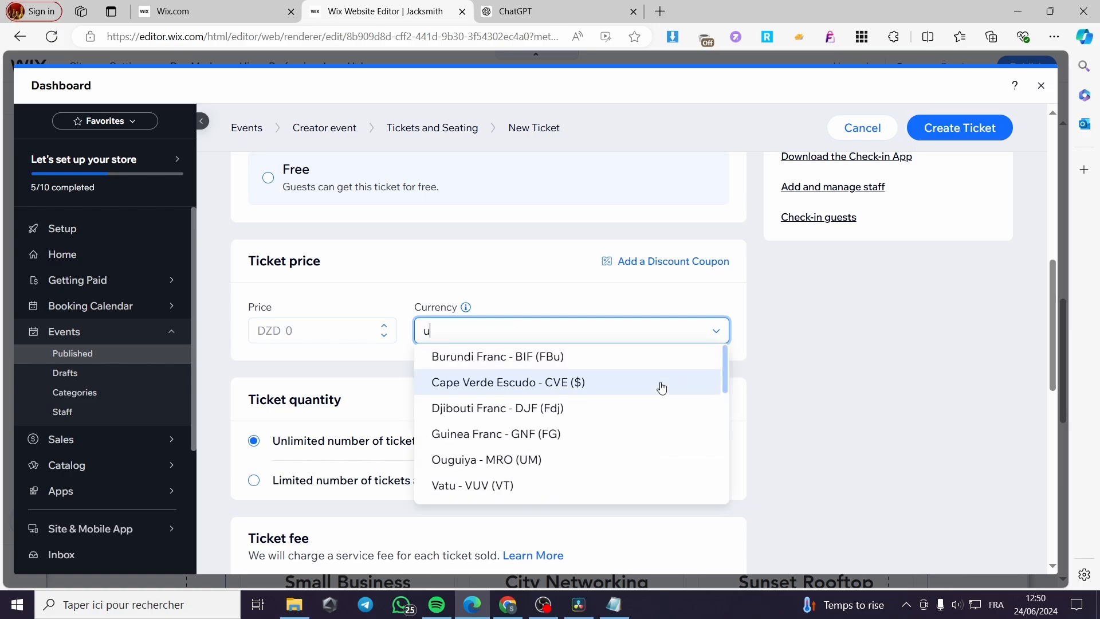
{"action": "type", "text": "sd"}
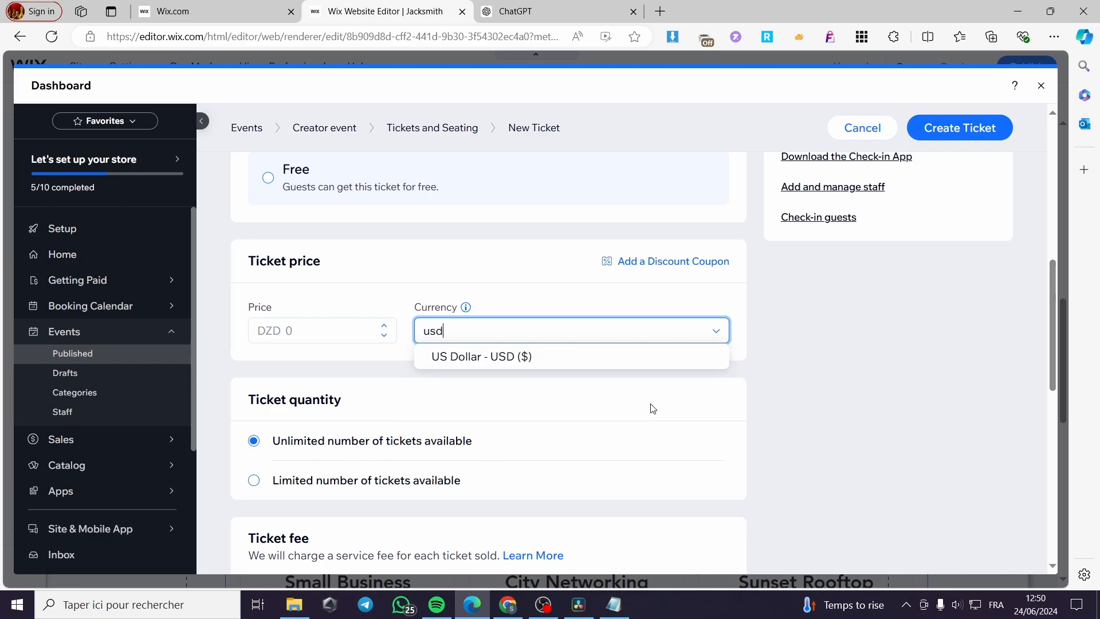
{"action": "left_click", "coordinate": [539, 364]}
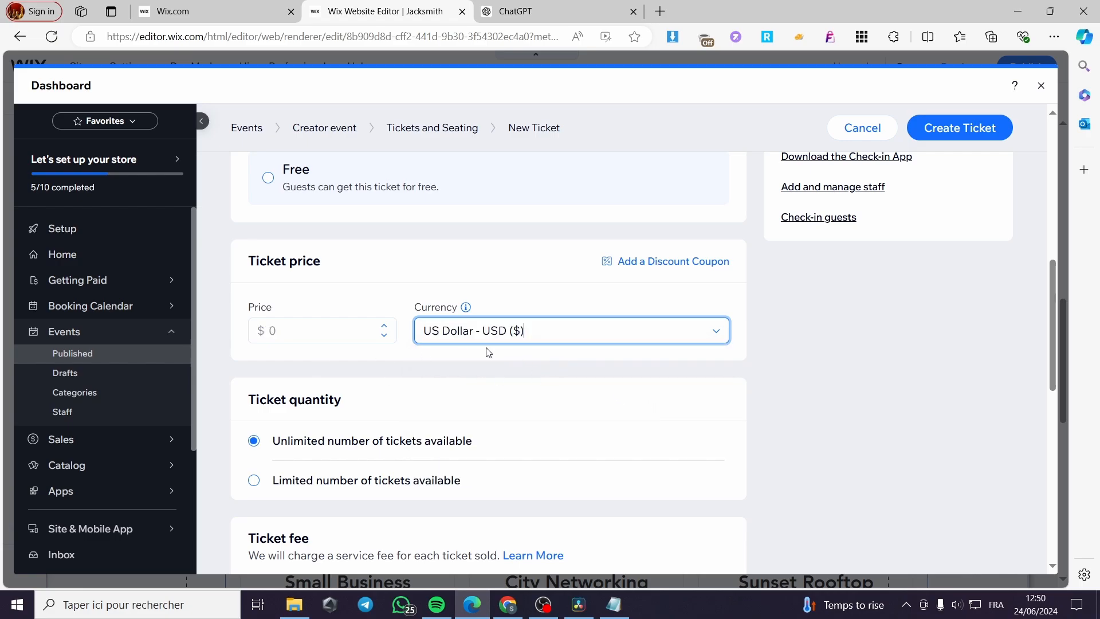
Set the VIP ticket's fixed price to $100
{"action": "left_click", "coordinate": [312, 336]}
{"action": "type", "text": "100"}
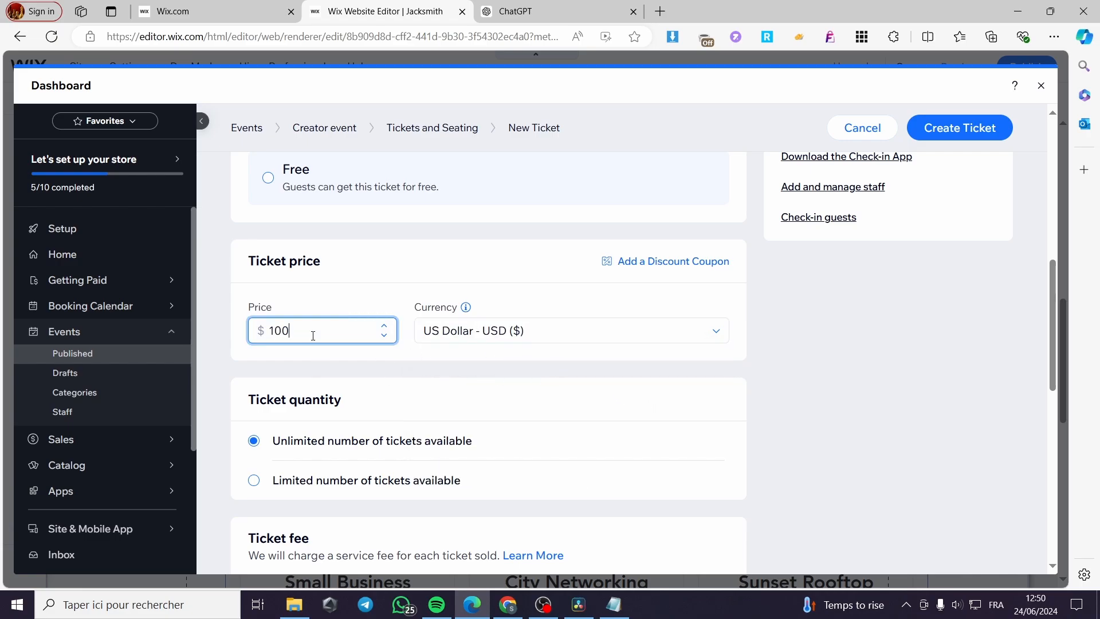
{"action": "scroll", "coordinate": [344, 343], "scroll_direction": "up", "scroll_amount": 1}
{"action": "left_click", "coordinate": [361, 368]}
{"action": "scroll", "coordinate": [681, 433], "scroll_direction": "down", "scroll_amount": 1}
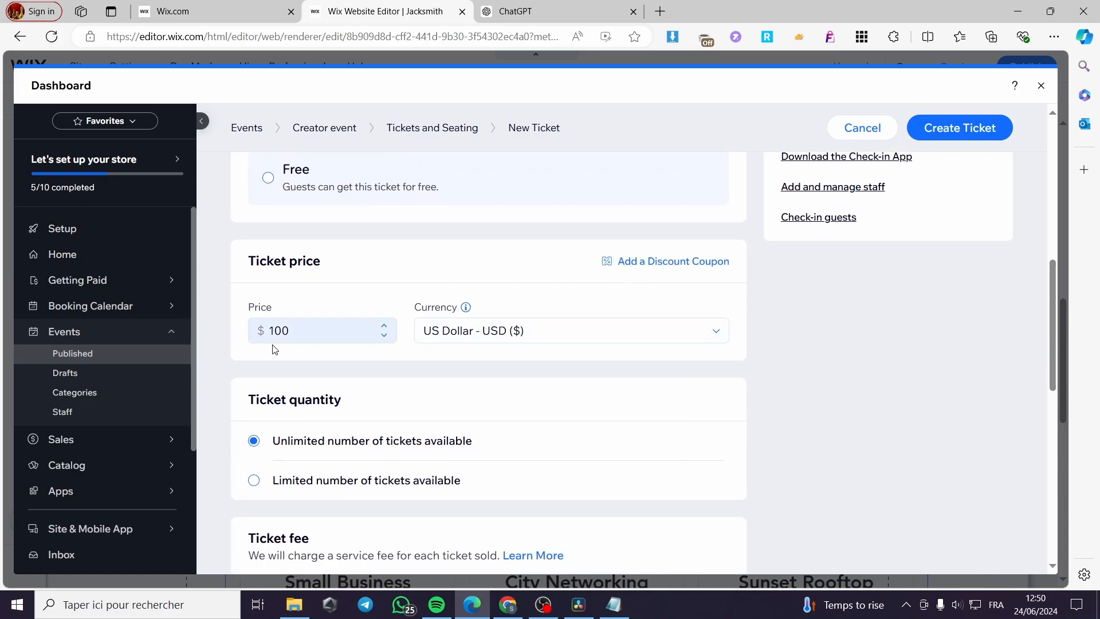
Limit the number of VIP tickets available to 10000
{"action": "scroll", "coordinate": [281, 343], "scroll_direction": "down", "scroll_amount": 2}
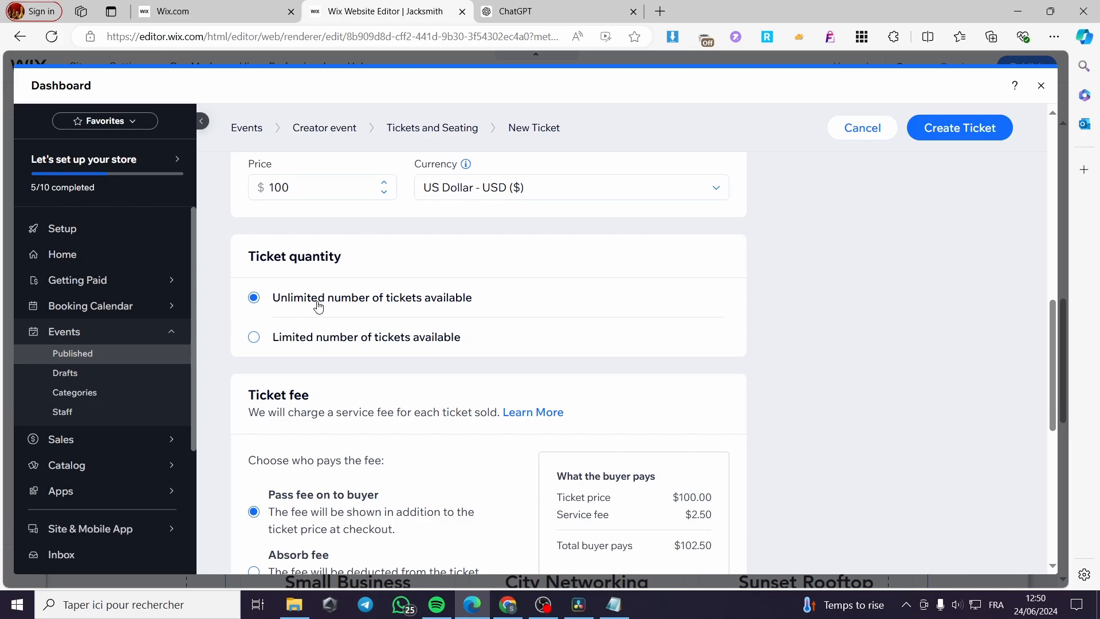
{"action": "left_click", "coordinate": [291, 346]}
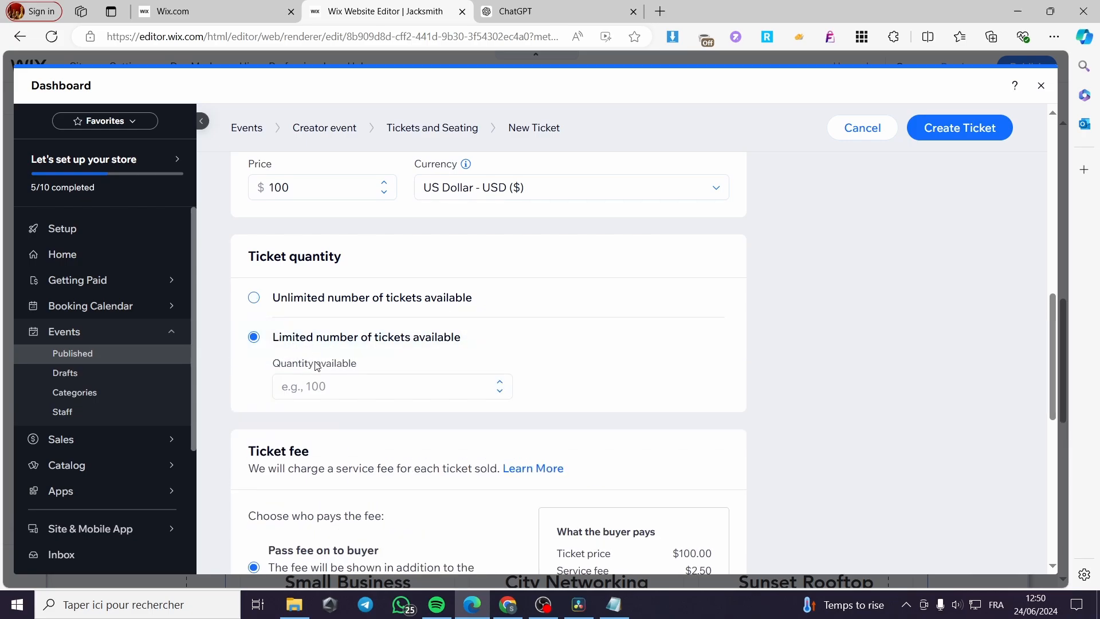
{"action": "left_click", "coordinate": [335, 383]}
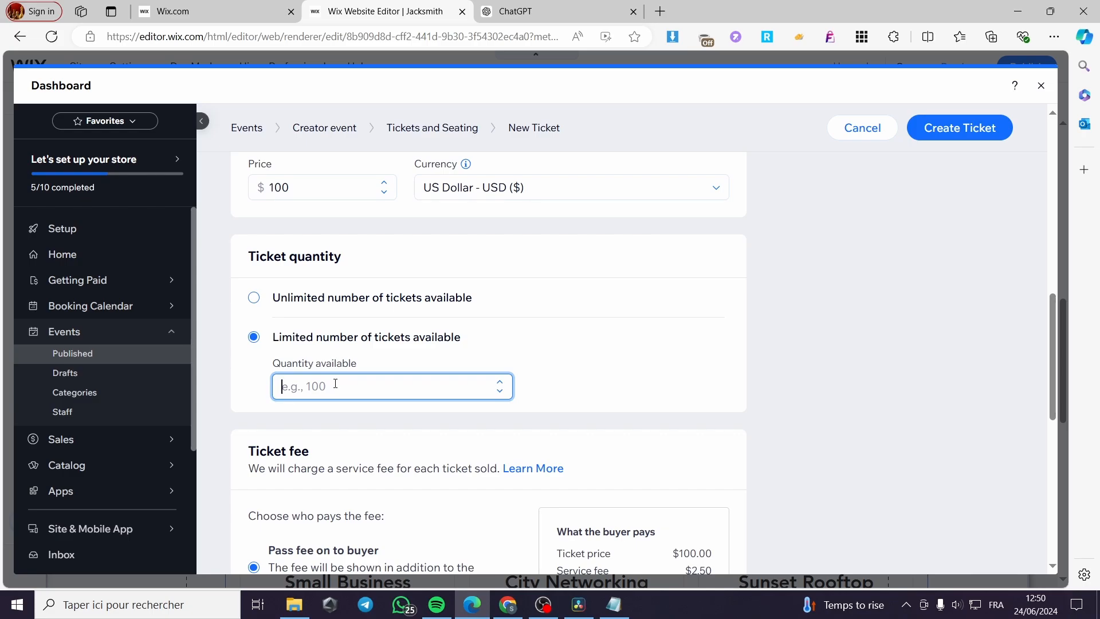
{"action": "type", "text": "10000"}
{"action": "left_click", "coordinate": [682, 358]}
Enable a ticket sale period with start and end dates in the VIP ticket's advanced settings
{"action": "scroll", "coordinate": [510, 359], "scroll_direction": "down", "scroll_amount": 4}
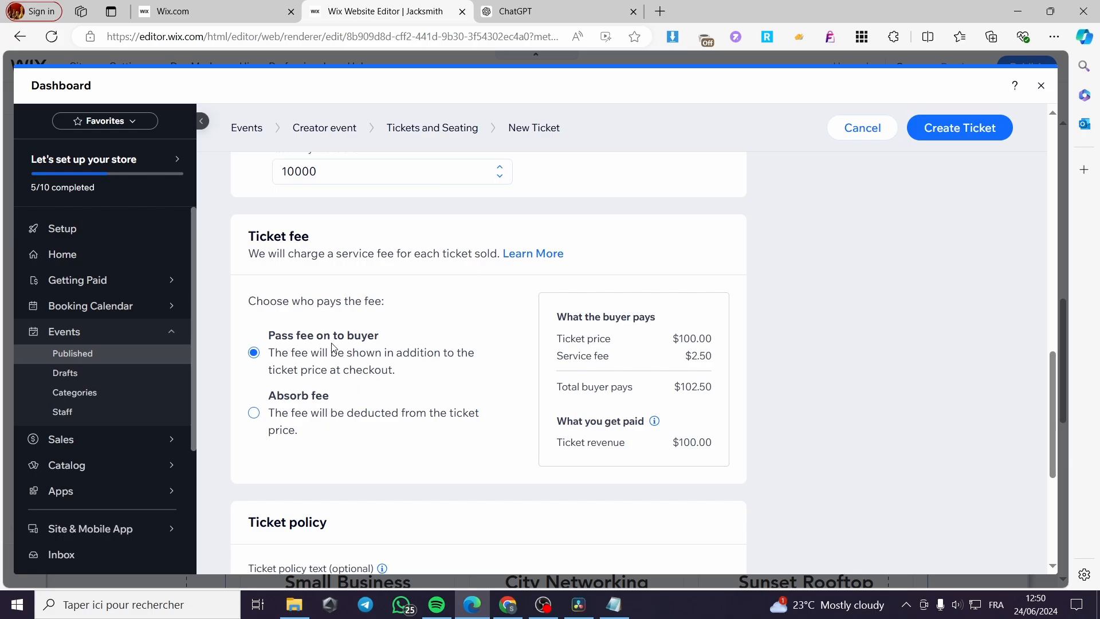
{"action": "scroll", "coordinate": [726, 356], "scroll_direction": "down", "scroll_amount": 4}
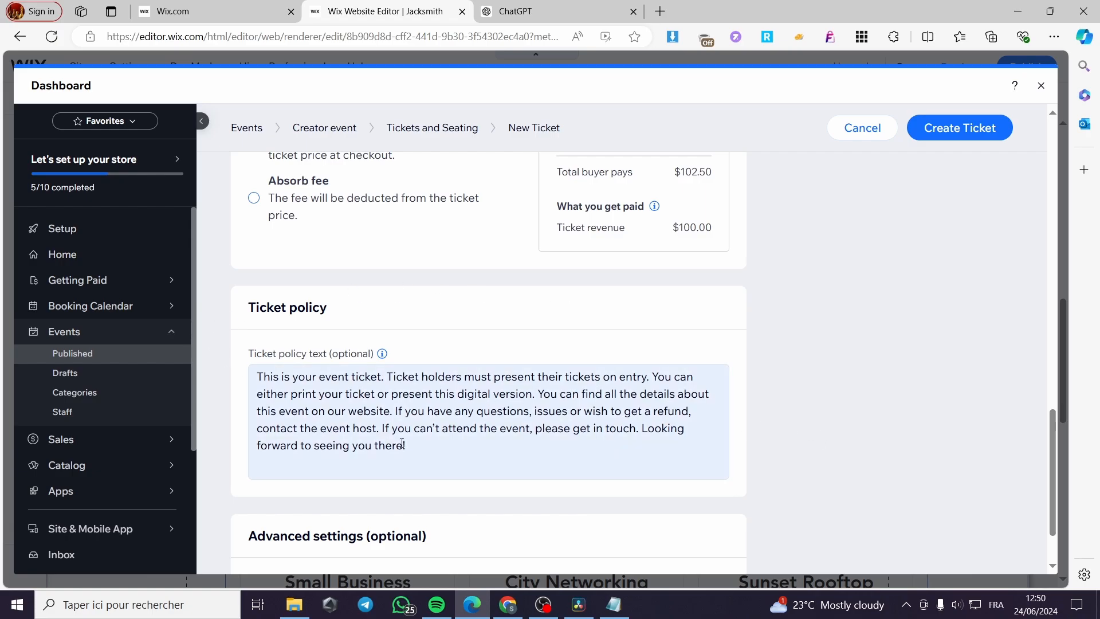
{"action": "scroll", "coordinate": [317, 391], "scroll_direction": "down", "scroll_amount": 2}
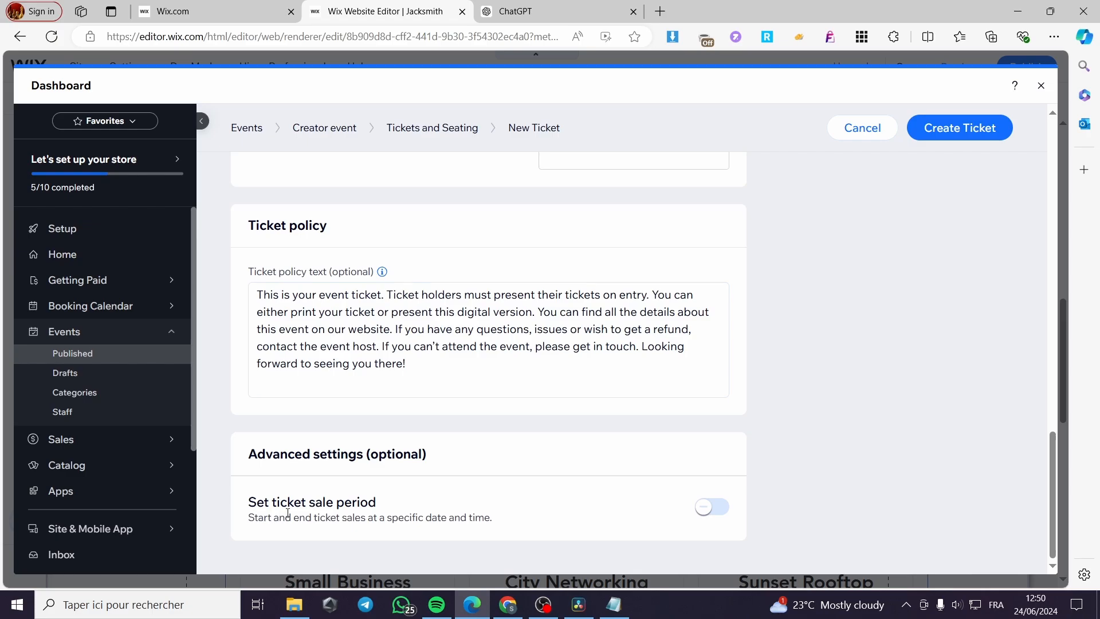
{"action": "left_click", "coordinate": [710, 517]}
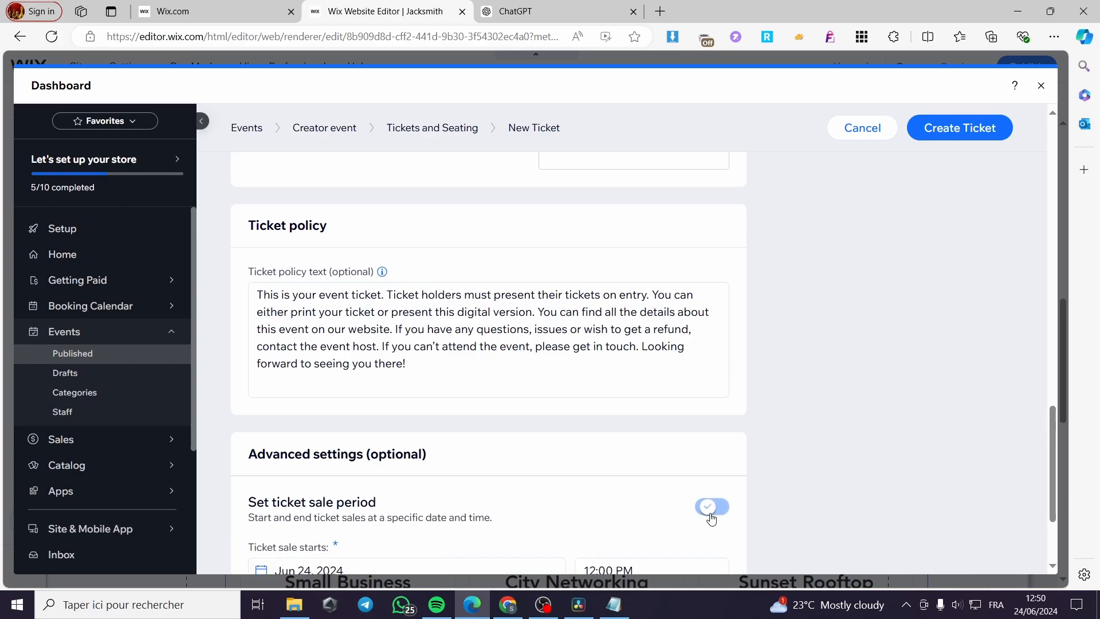
{"action": "scroll", "coordinate": [504, 475], "scroll_direction": "down", "scroll_amount": 3}
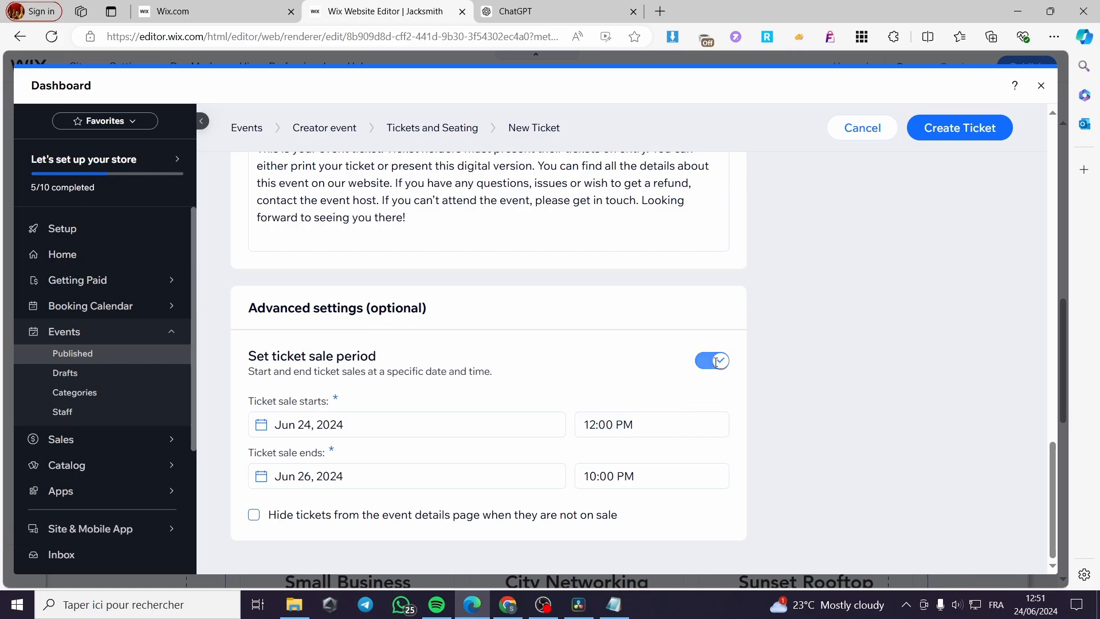
Check the design options for the ticket PDF and create the VIP ticket
{"action": "scroll", "coordinate": [881, 430], "scroll_direction": "up", "scroll_amount": 15}
{"action": "scroll", "coordinate": [927, 478], "scroll_direction": "up", "scroll_amount": 3}
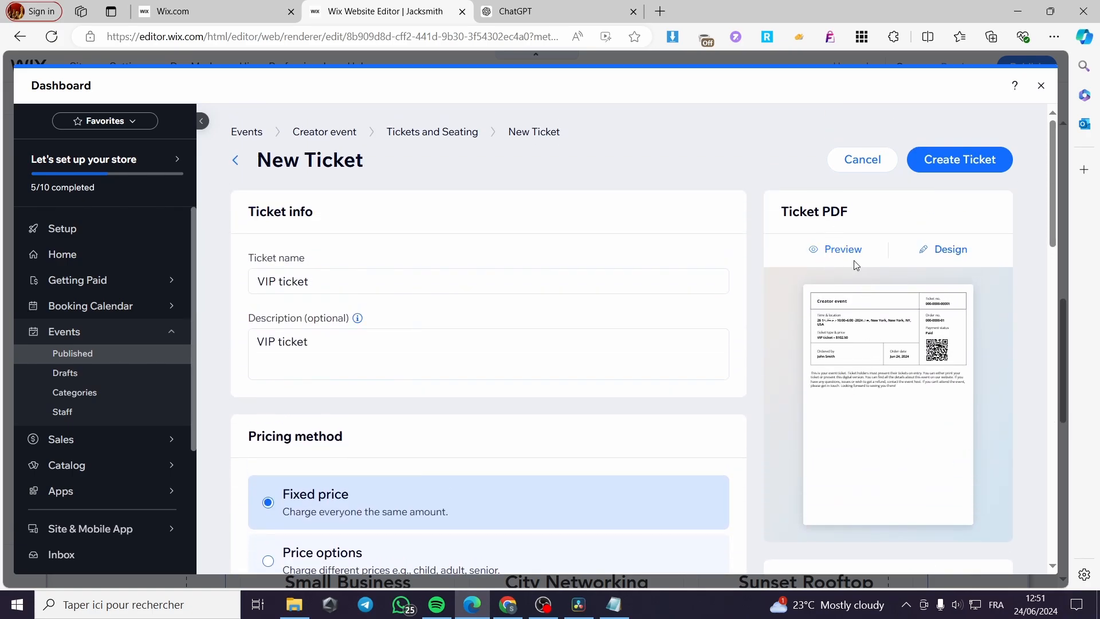
{"action": "left_click", "coordinate": [942, 252]}
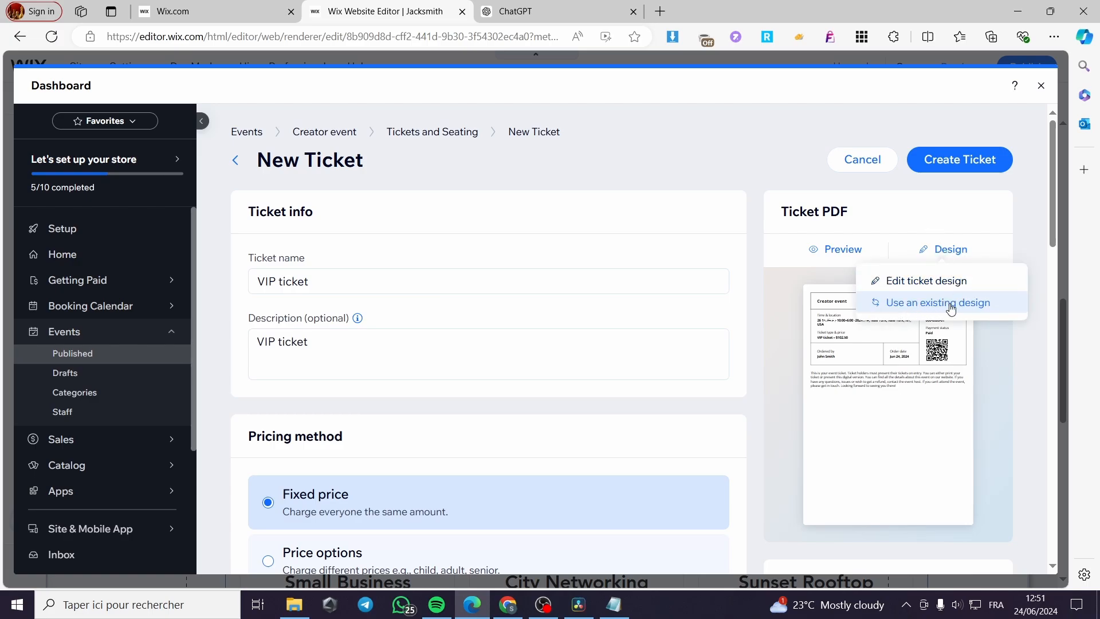
{"action": "left_click", "coordinate": [833, 251]}
{"action": "left_click", "coordinate": [706, 275]}
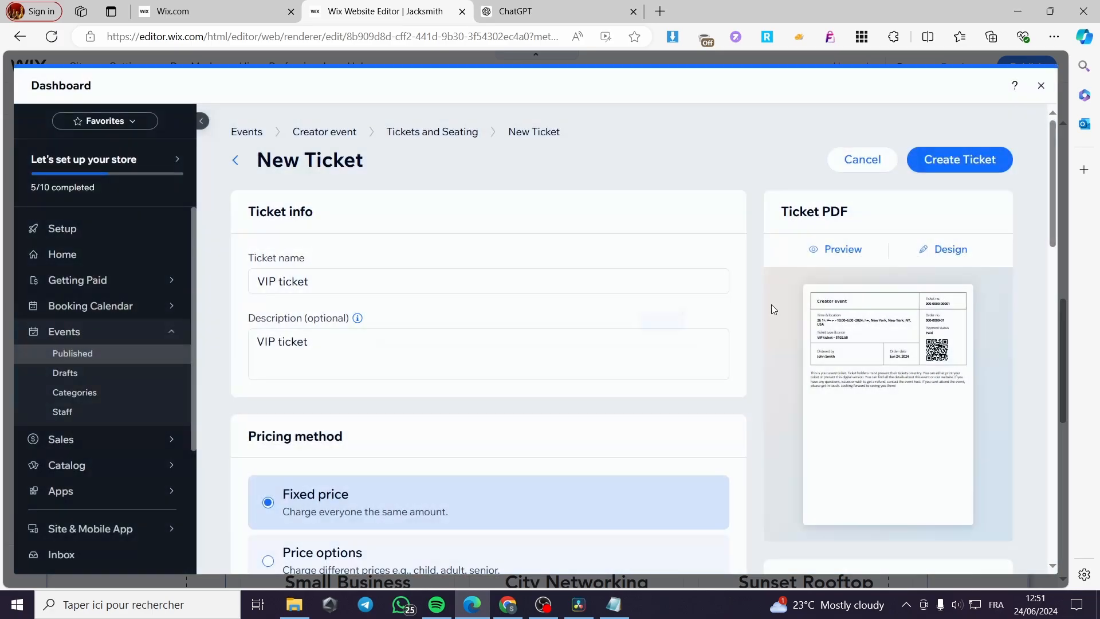
{"action": "left_click", "coordinate": [956, 165]}
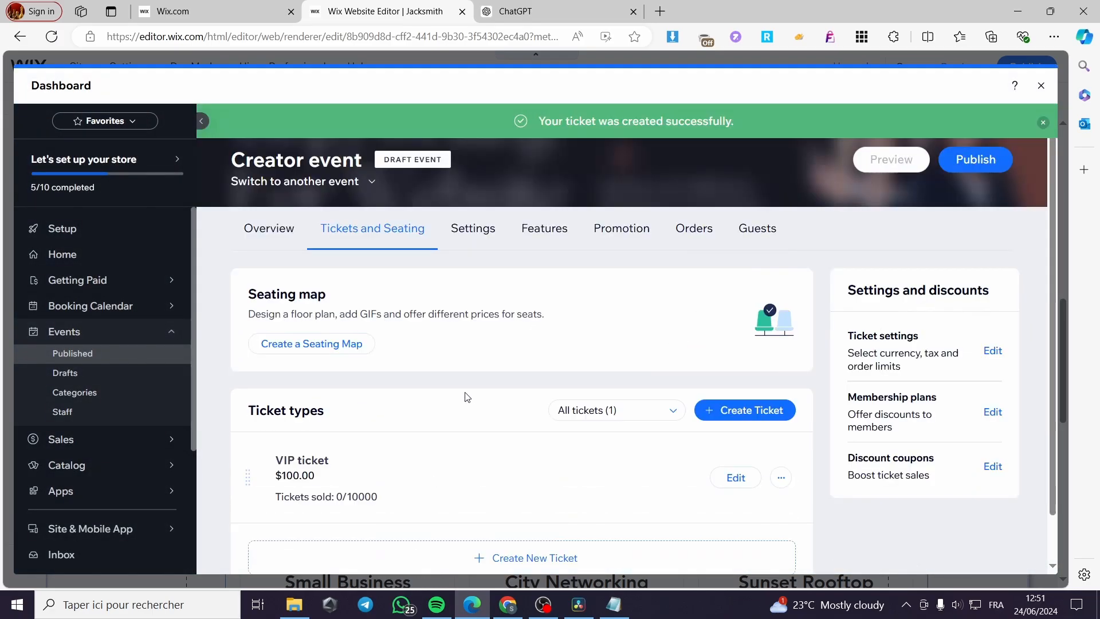
Go to the site's event drafts and publish the Creator event
{"action": "scroll", "coordinate": [470, 389], "scroll_direction": "down", "scroll_amount": 1}
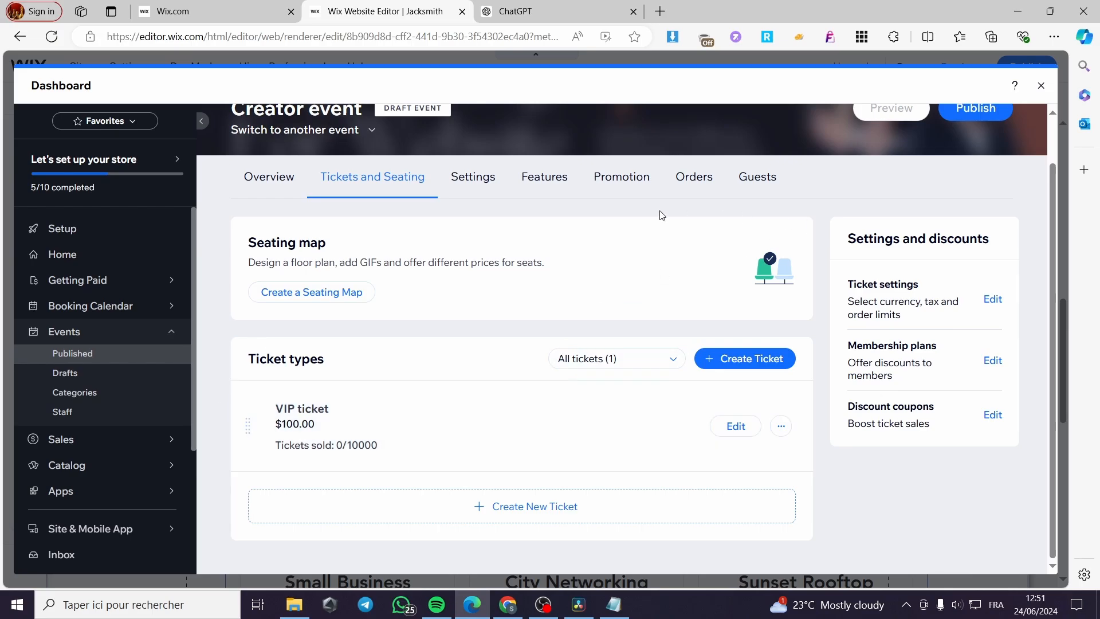
{"action": "left_click", "coordinate": [78, 332]}
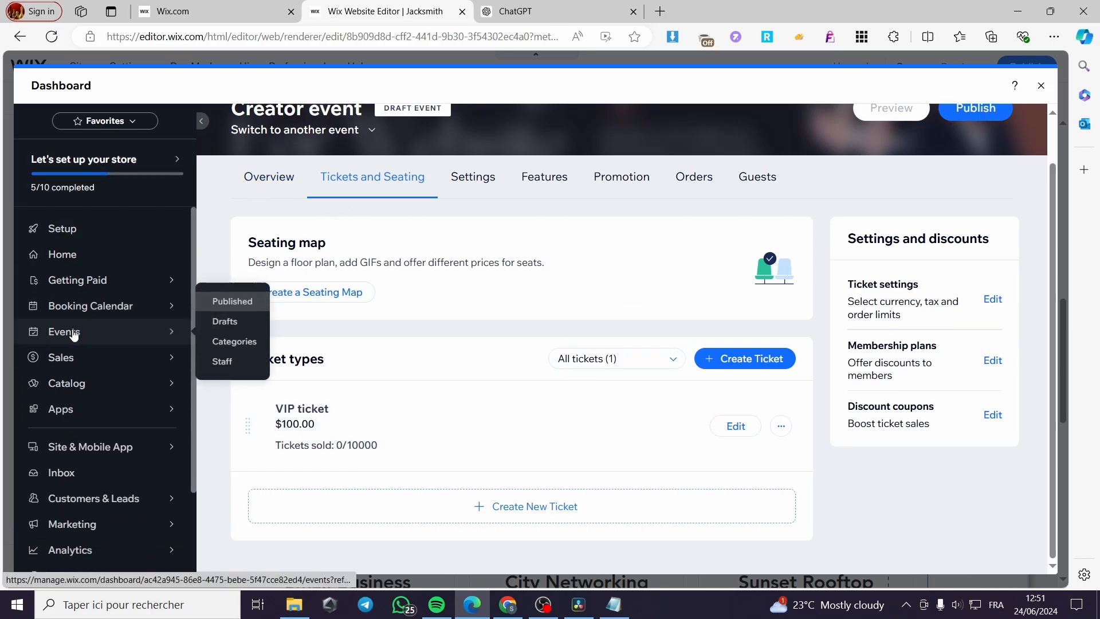
{"action": "left_click", "coordinate": [224, 305]}
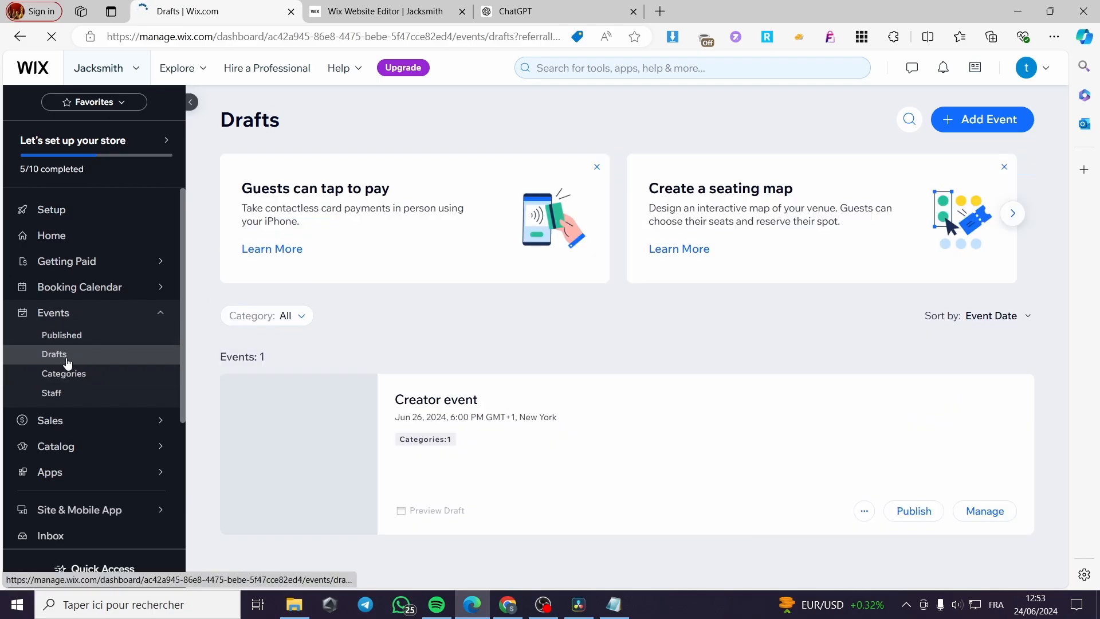
{"action": "scroll", "coordinate": [54, 361], "scroll_direction": "down", "scroll_amount": 2}
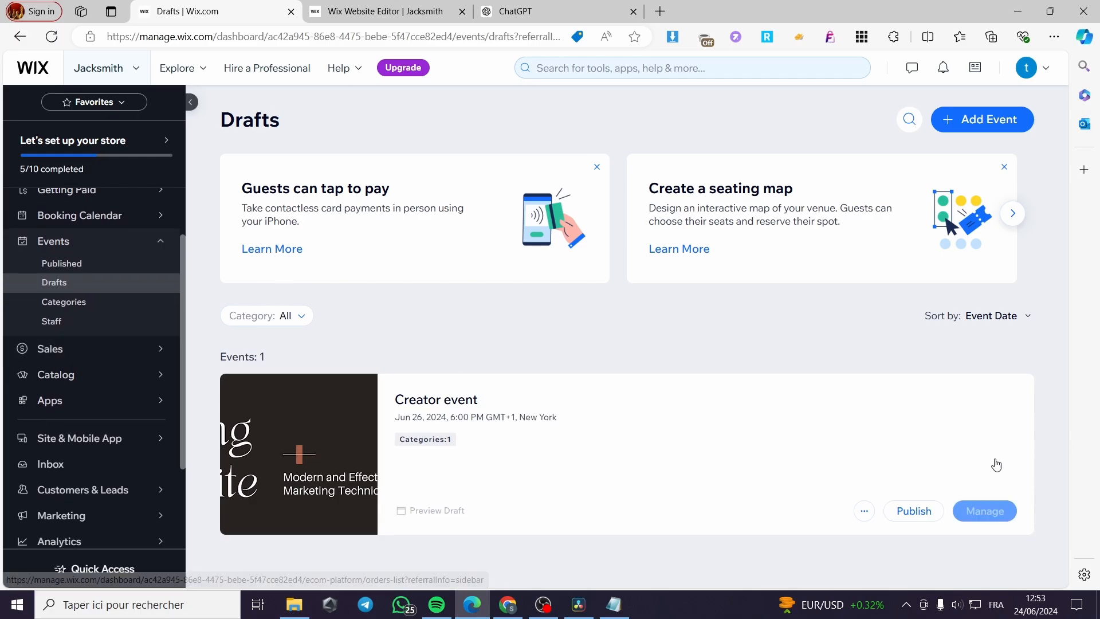
{"action": "left_click", "coordinate": [910, 514]}
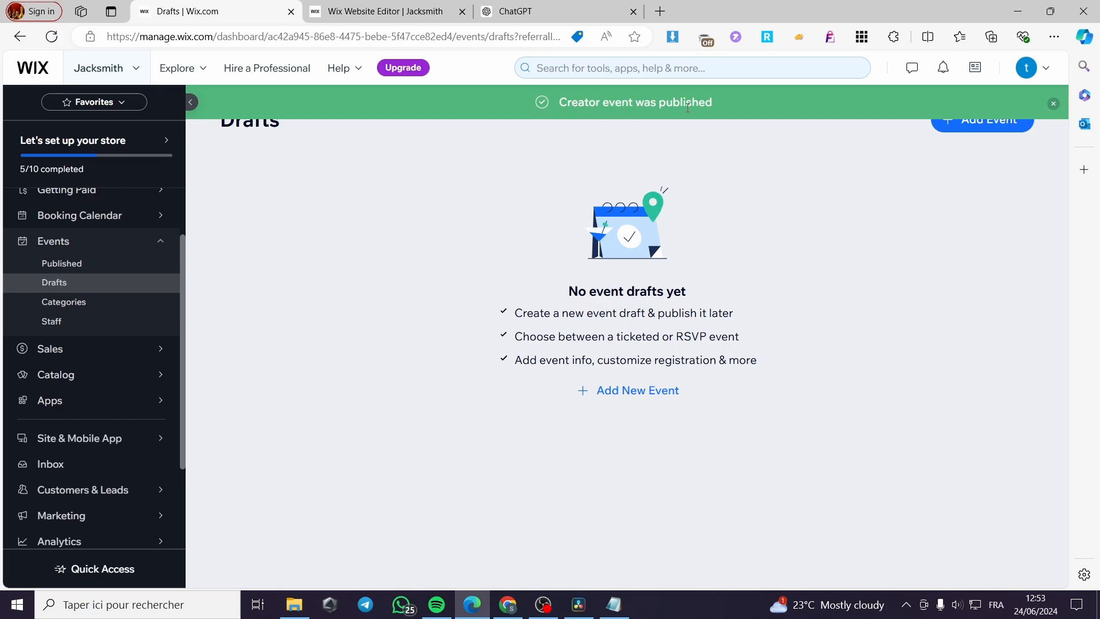
Open the list of published events and return to the Upcoming Events section in the Wix website editor
{"action": "left_click", "coordinate": [75, 265]}
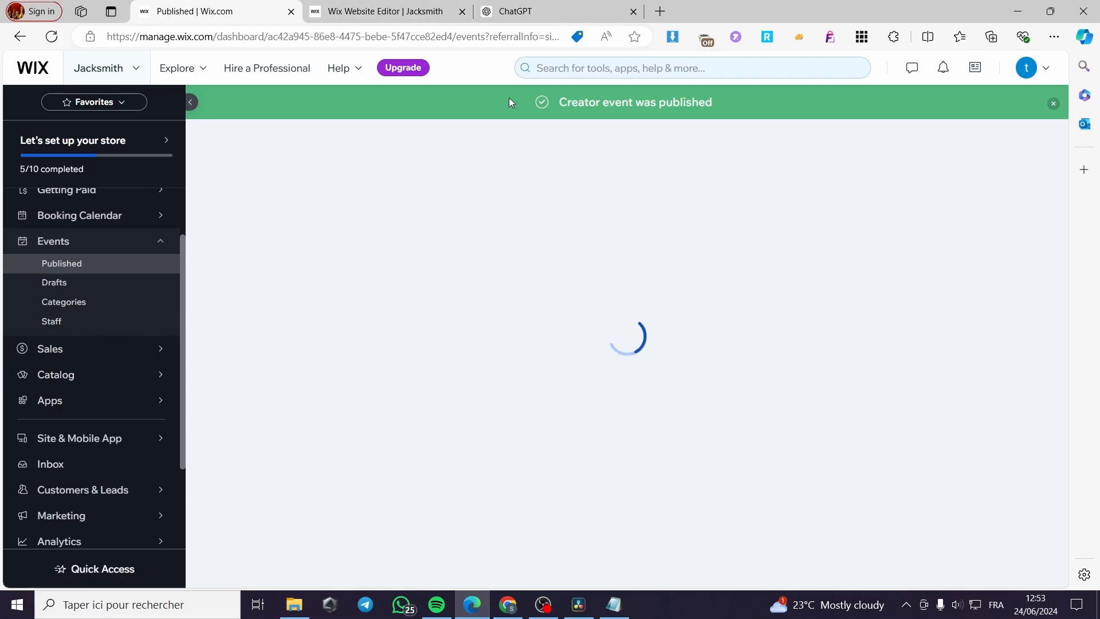
{"action": "left_click", "coordinate": [384, 11]}
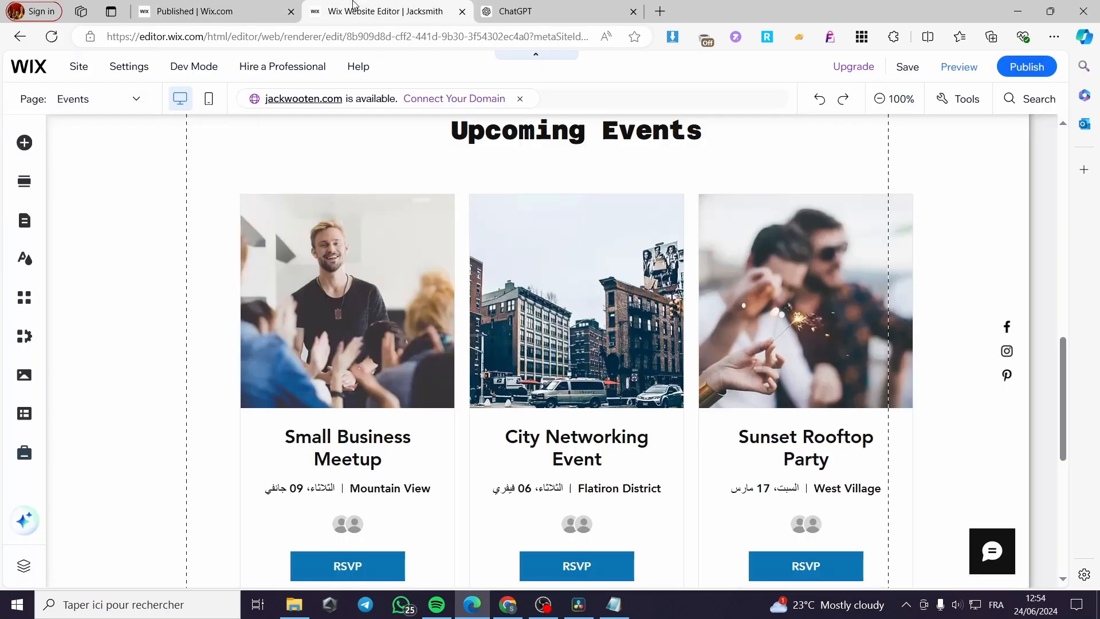
{"action": "scroll", "coordinate": [267, 348], "scroll_direction": "up", "scroll_amount": 8}
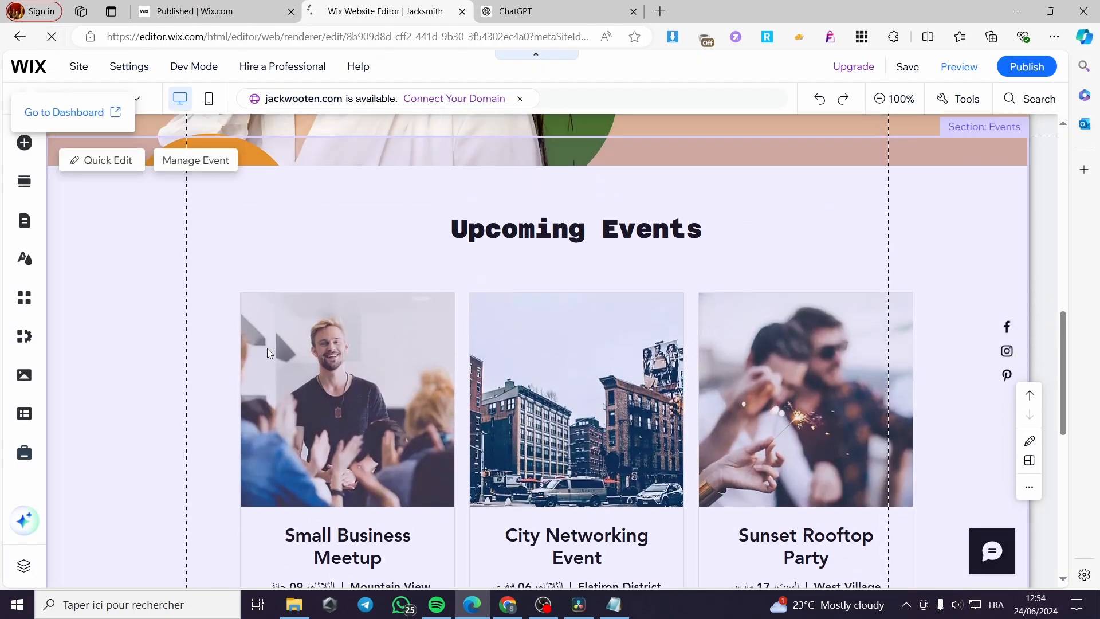